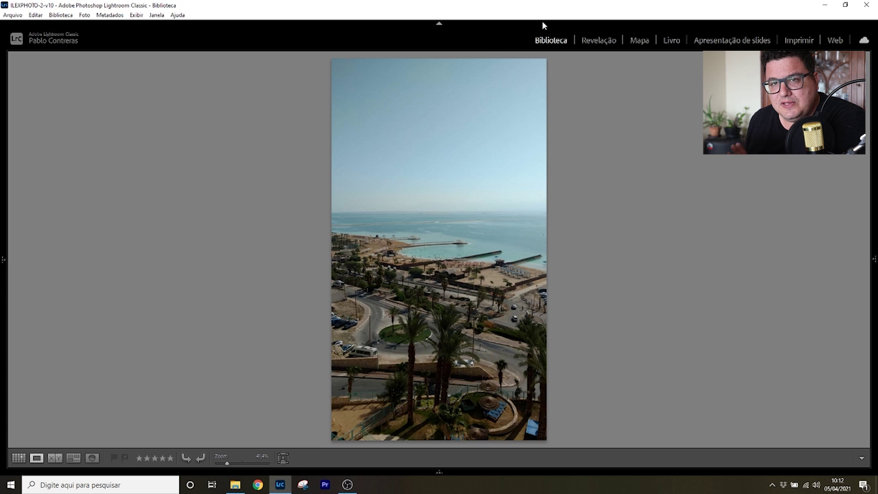
# - Open the vertical beach photo in the Develop module
pyautogui.click(598, 40)
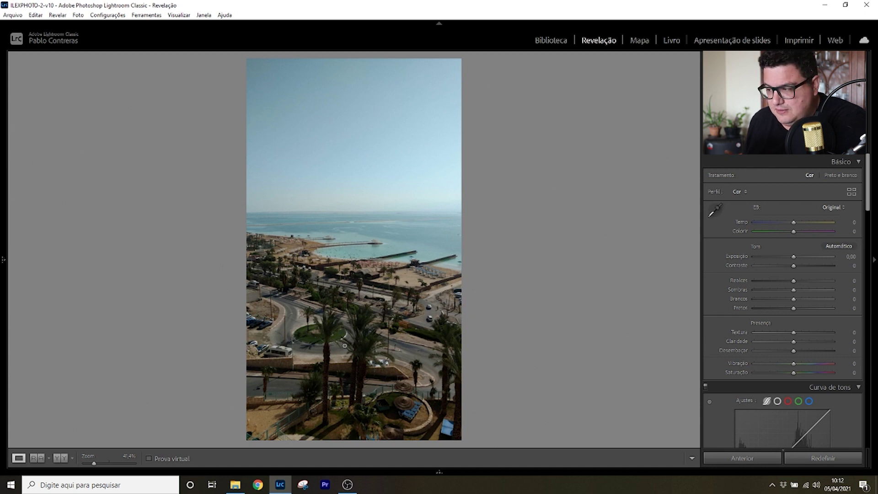
# - Try cropping the vertical beach photo to a landscape frame around the sea and shoreline, and undo that crop
pyautogui.click(716, 149)
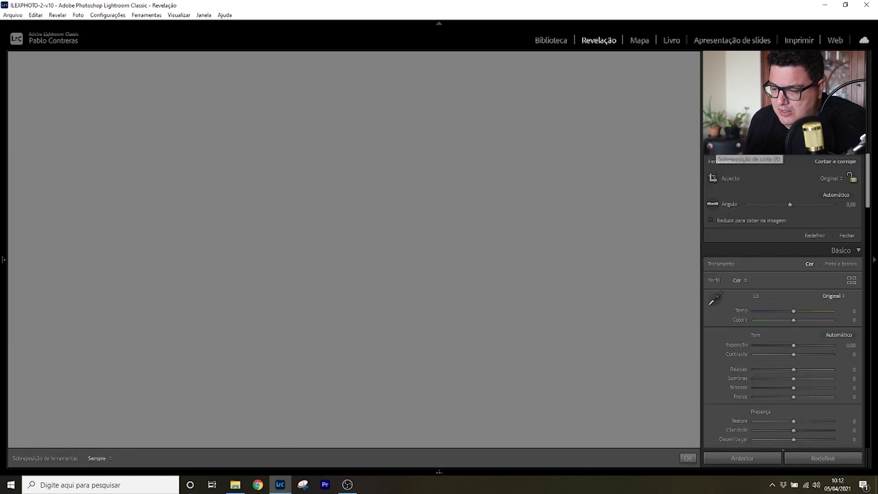
pyautogui.moveTo(352, 440); pyautogui.dragTo(371, 369)
pyautogui.moveTo(361, 129); pyautogui.dragTo(353, 180)
pyautogui.doubleClick(364, 241)
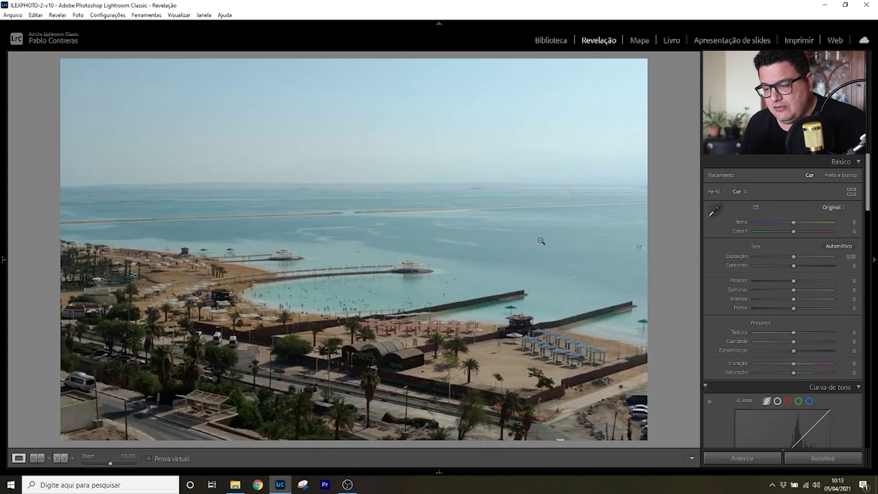
pyautogui.hotkey('ctrl', 'z')
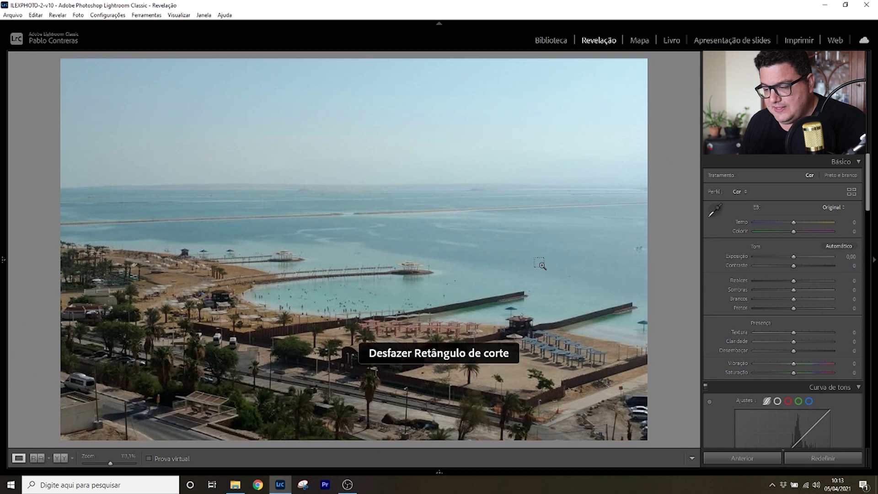
pyautogui.hotkey('ctrl', 'z')
pyautogui.hotkey('ctrl', 'z')
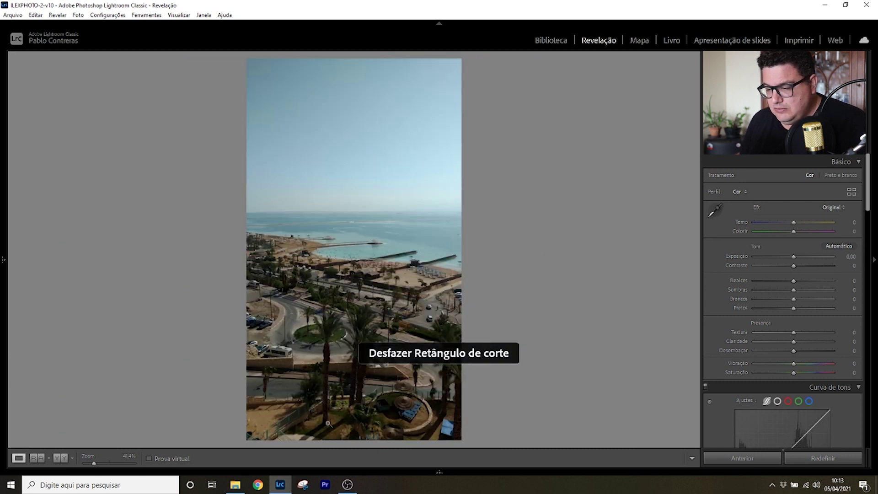
# - Inspect the lower part of the vertical beach photo close up, and review the misty mountain and sunset photos
pyautogui.click(319, 402)
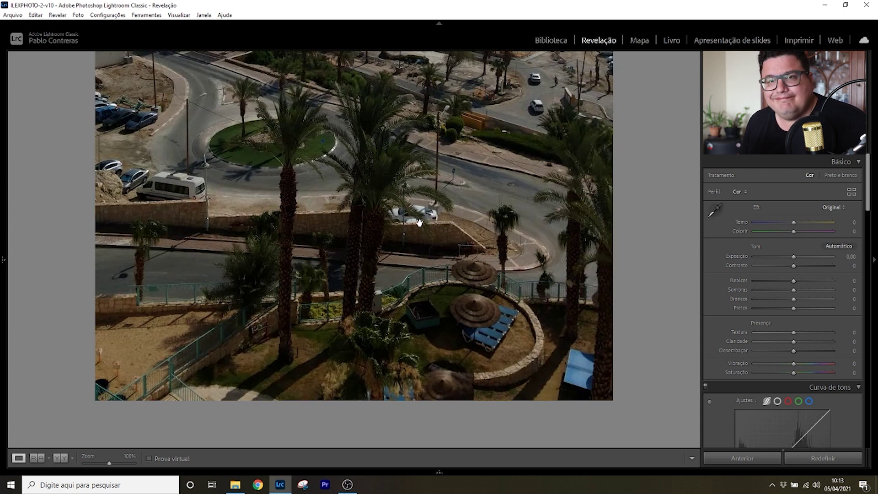
pyautogui.click(418, 222)
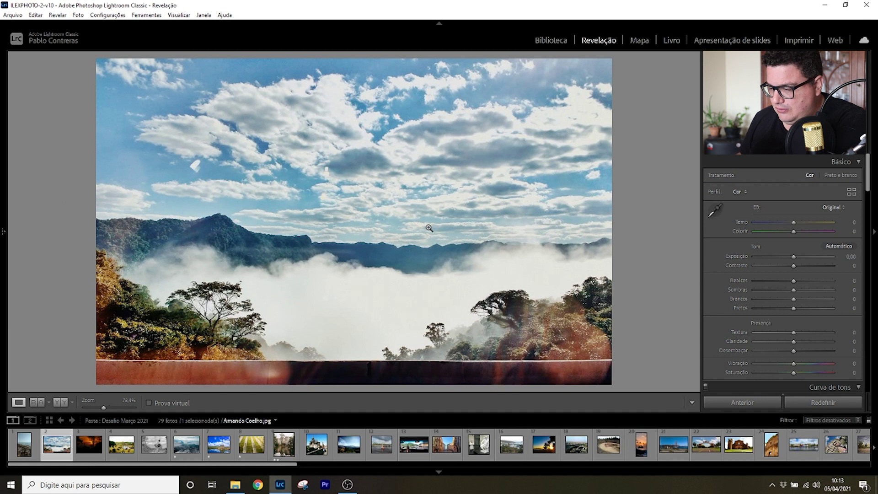
pyautogui.press('Right')
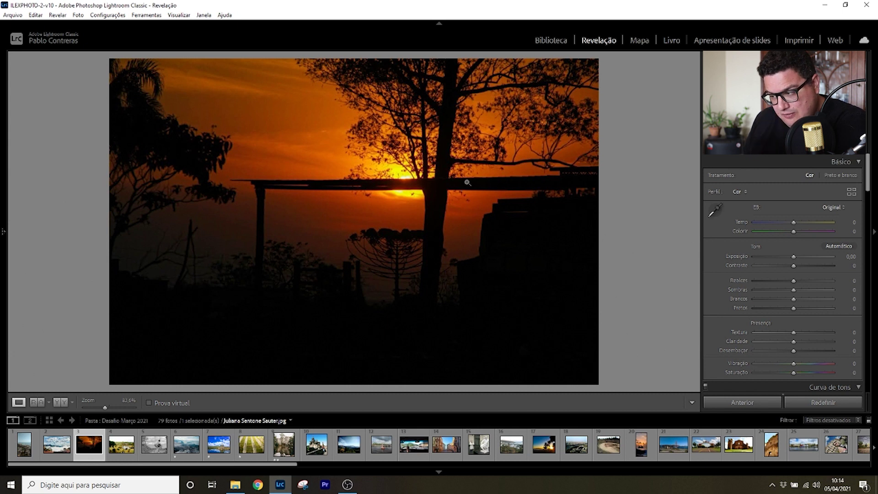
# - Crop the park photo with the pond into a wide panoramic strip, trimming most of the empty sky and the lower foreground
pyautogui.press('Right')
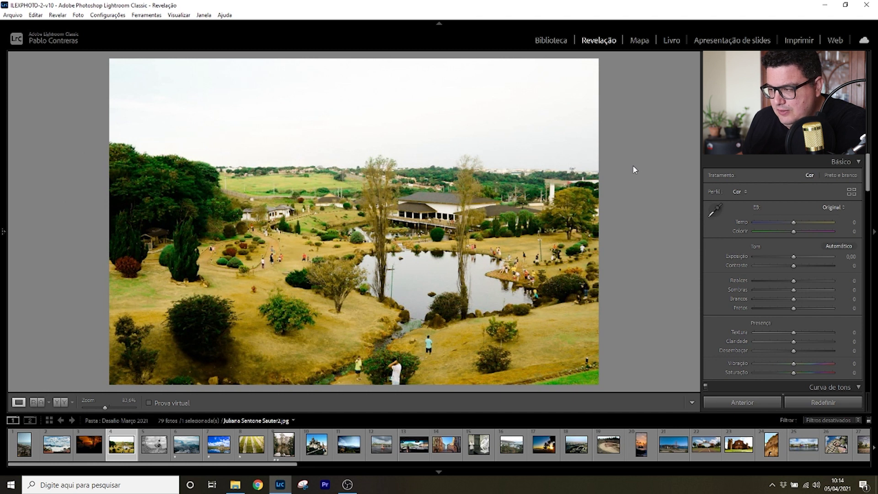
pyautogui.press('r')
pyautogui.moveTo(354, 61); pyautogui.dragTo(351, 107)
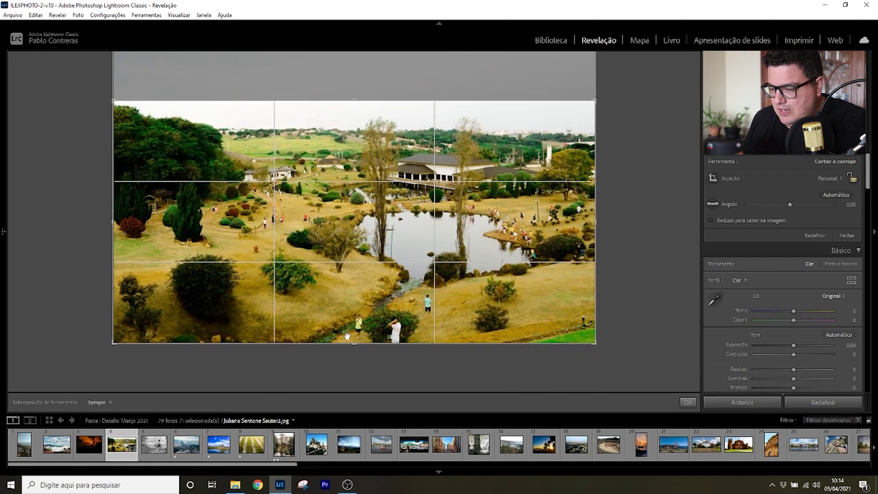
pyautogui.moveTo(355, 344); pyautogui.dragTo(355, 288)
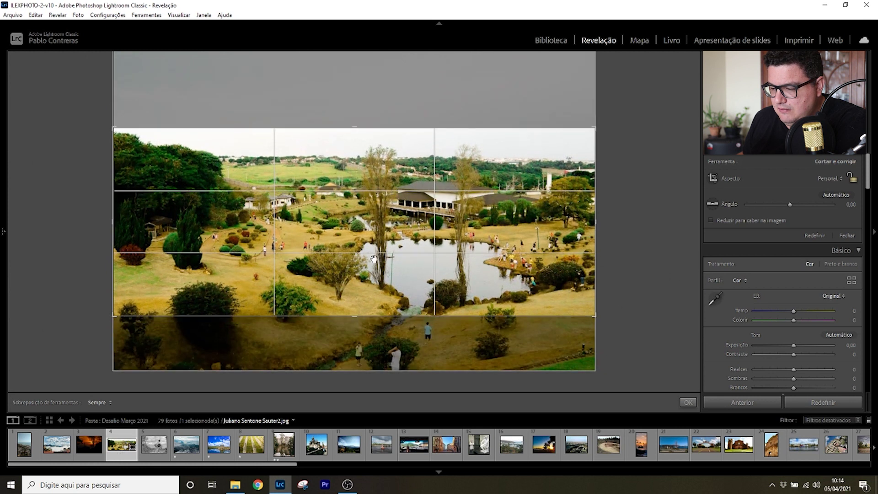
pyautogui.press('Return')
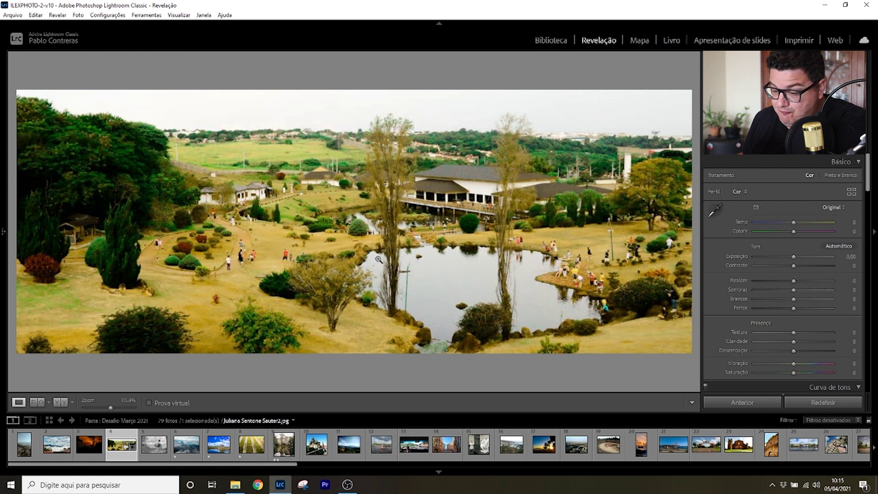
# - Crop the black-and-white swing photo to a vertical frame around the boy, cutting out the branches and the tree trunk at the sides
pyautogui.press('Right')
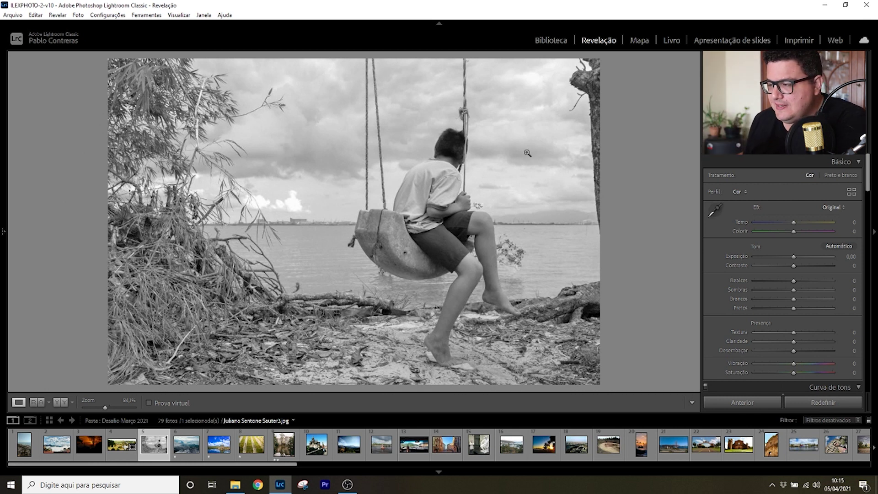
pyautogui.press('r')
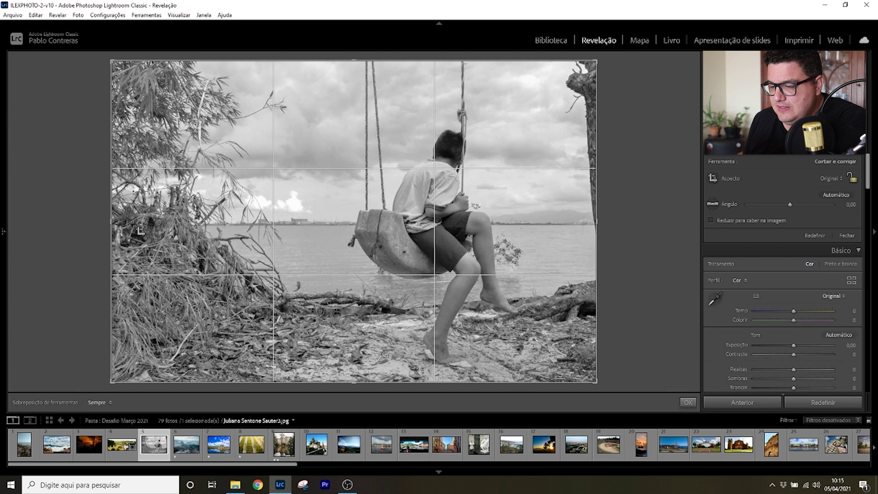
pyautogui.moveTo(110, 220); pyautogui.dragTo(208, 220)
pyautogui.moveTo(501, 224); pyautogui.dragTo(471, 228)
pyautogui.press('Return')
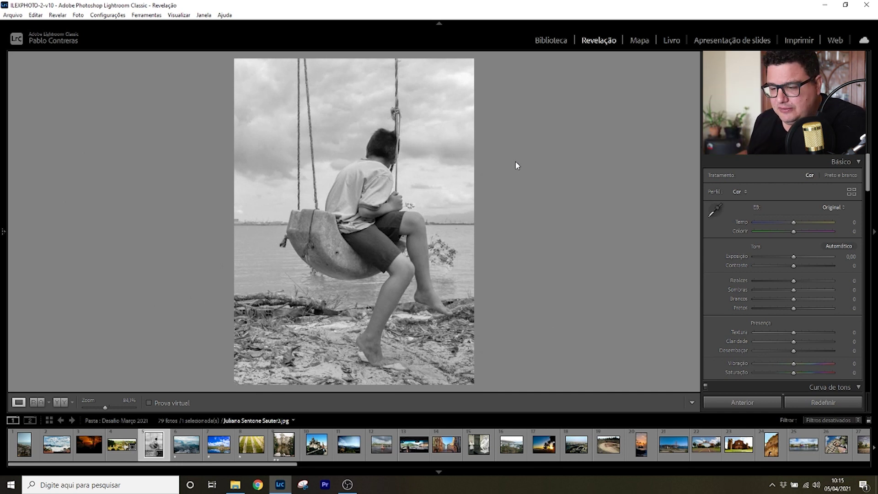
# - Try to crop the lake photo around the straw hut in its original aspect ratio, cutting off the wooden posts beside it
pyautogui.press('Right')
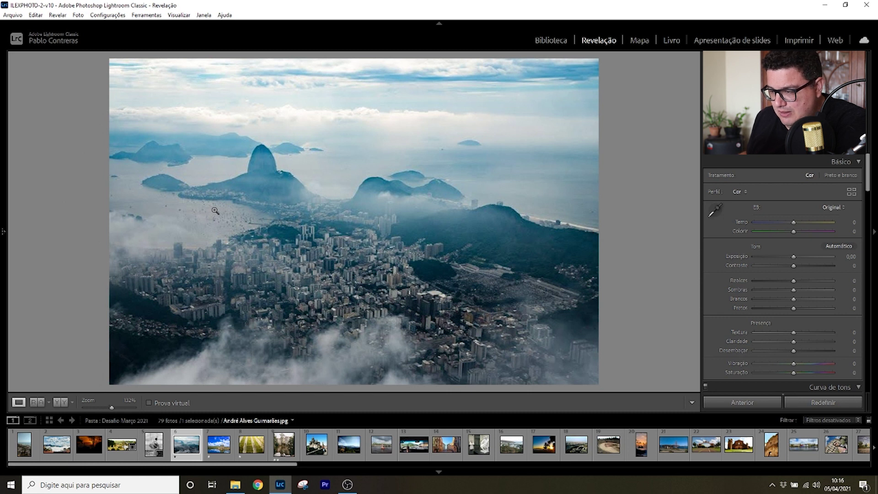
pyautogui.press('Right')
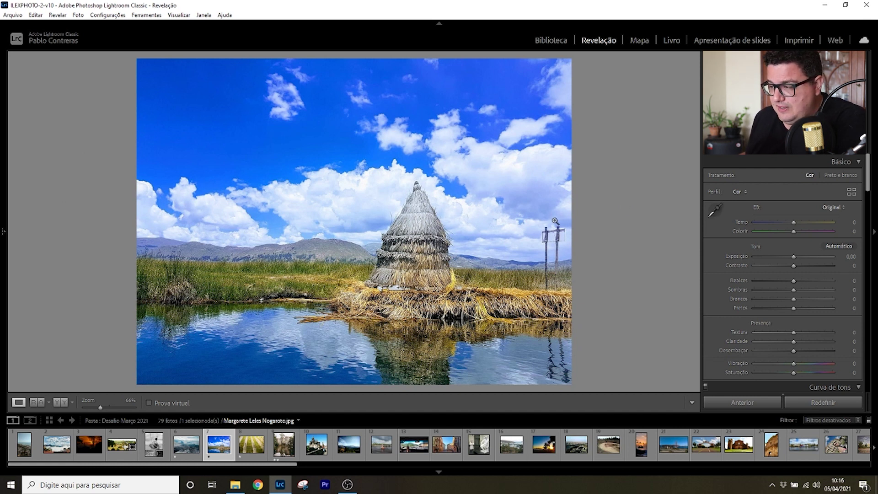
pyautogui.press('r')
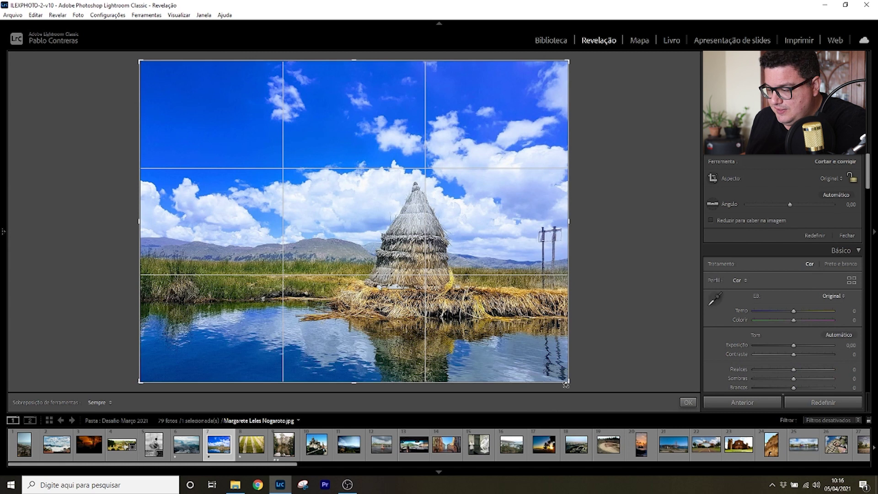
pyautogui.moveTo(565, 384); pyautogui.dragTo(514, 342)
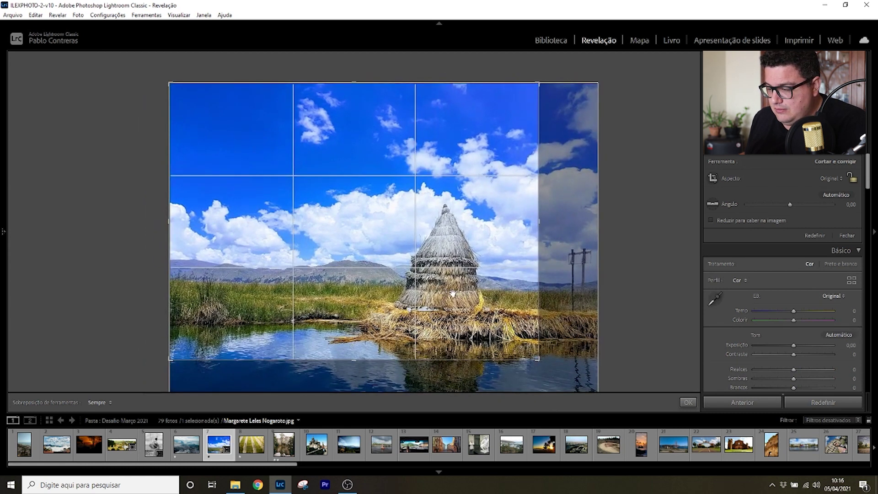
pyautogui.press('Return')
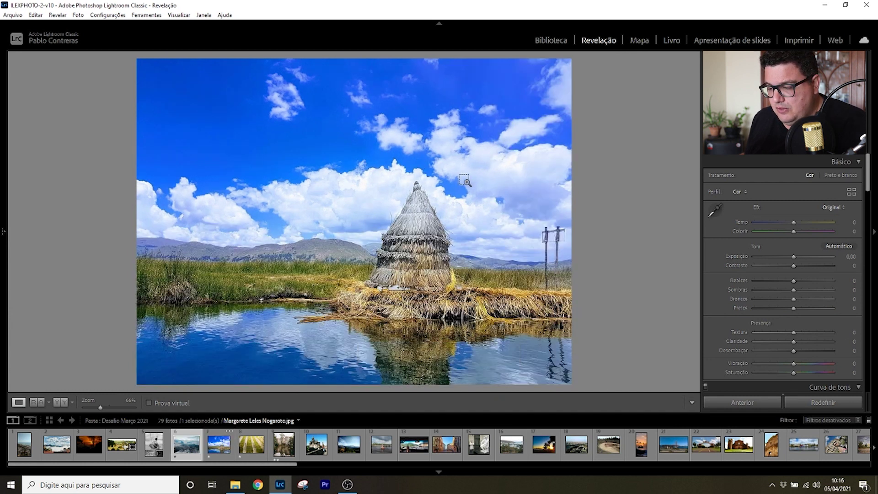
pyautogui.press('Left')
# - Return to the straw hut photo and examine the hut and the wooden posts beside it close up
pyautogui.click(227, 455)
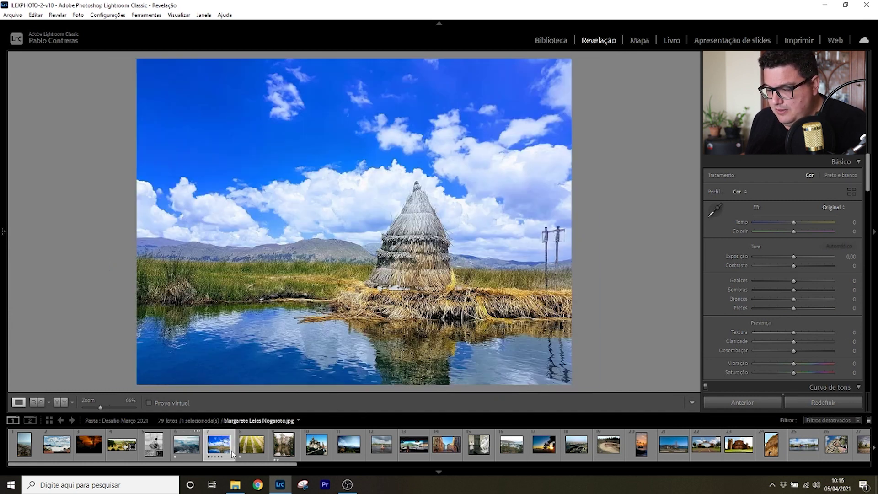
pyautogui.click(545, 233)
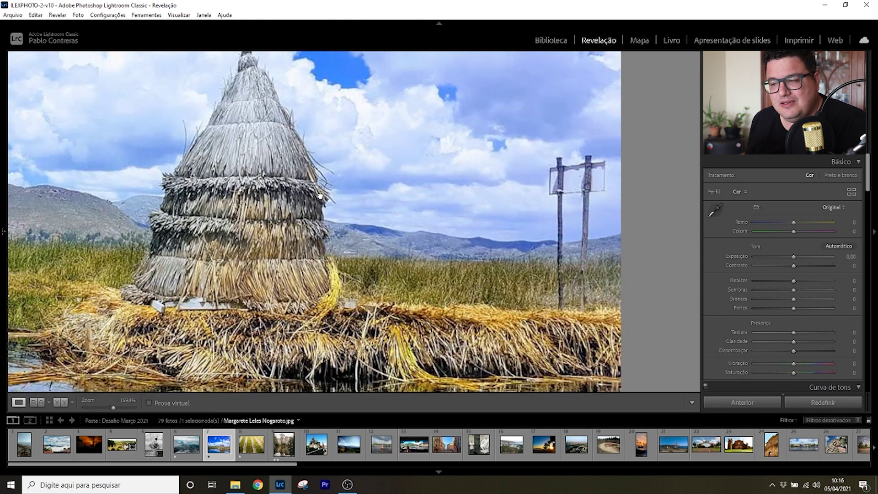
pyautogui.click(407, 182)
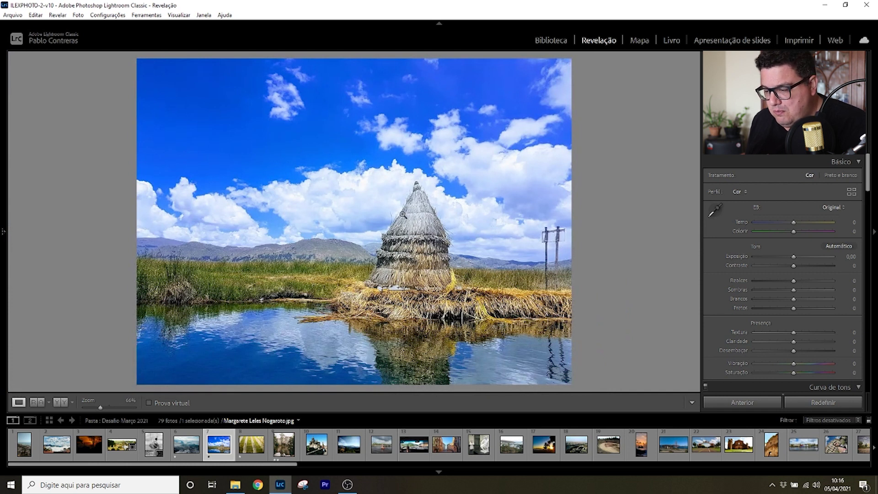
# - Crop the straw hut photo in its original aspect ratio to exclude the wooden posts, placing the hut near the right third
pyautogui.press('r')
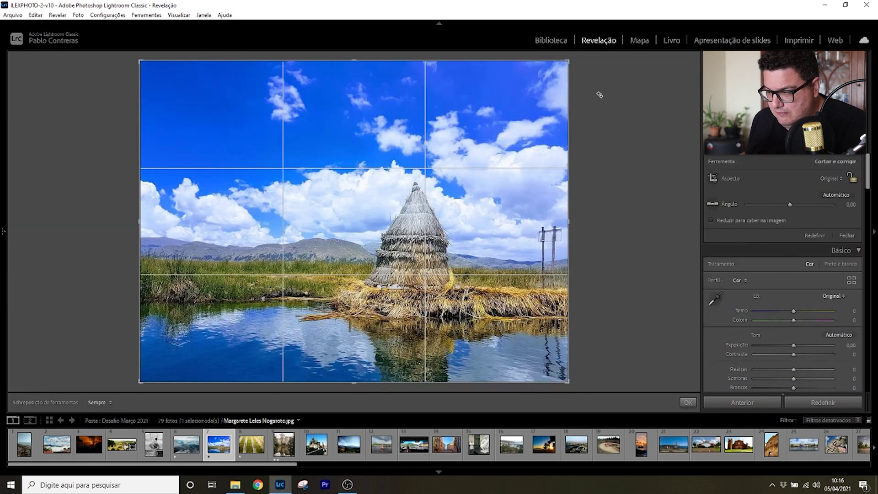
pyautogui.moveTo(568, 60); pyautogui.dragTo(540, 72)
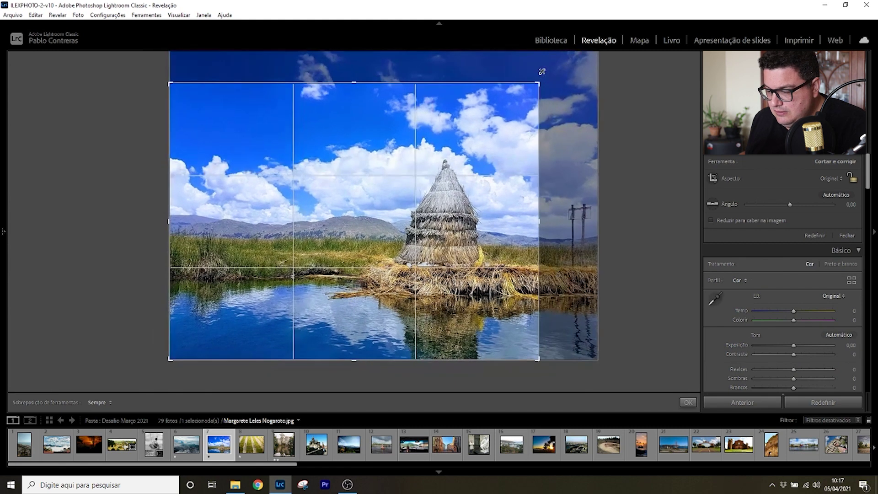
pyautogui.moveTo(519, 111); pyautogui.dragTo(515, 137)
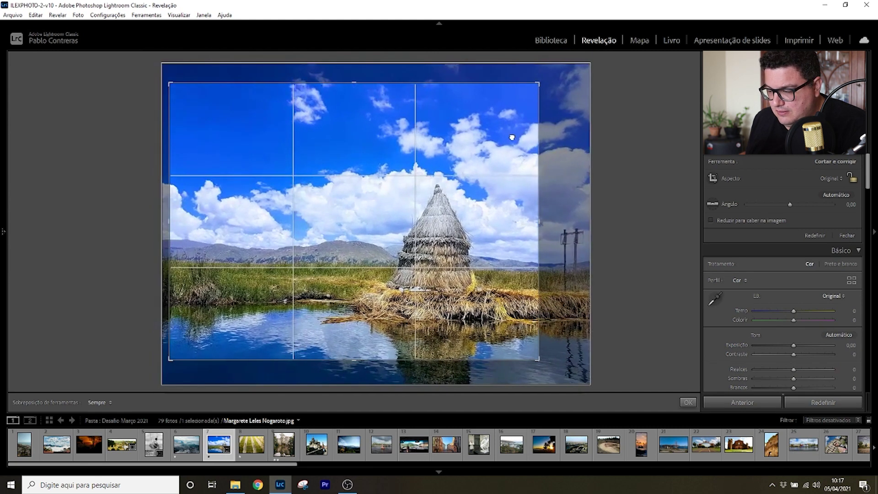
pyautogui.press('Return')
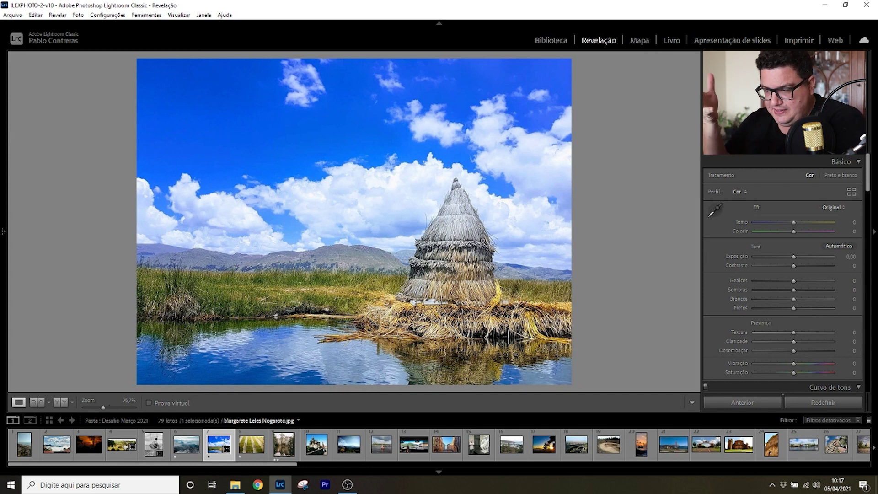
# - Review the cemetery photo and examine the stone building by the pond close up in the following photo
pyautogui.press('Right')
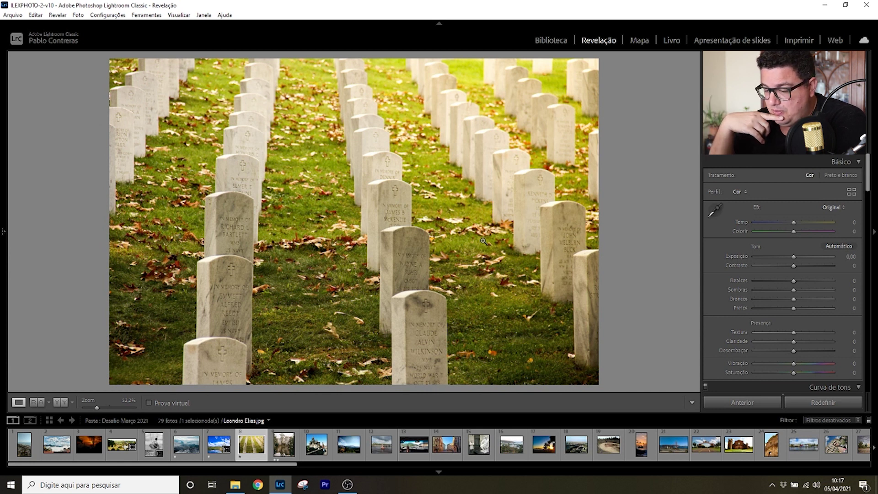
pyautogui.press('Right')
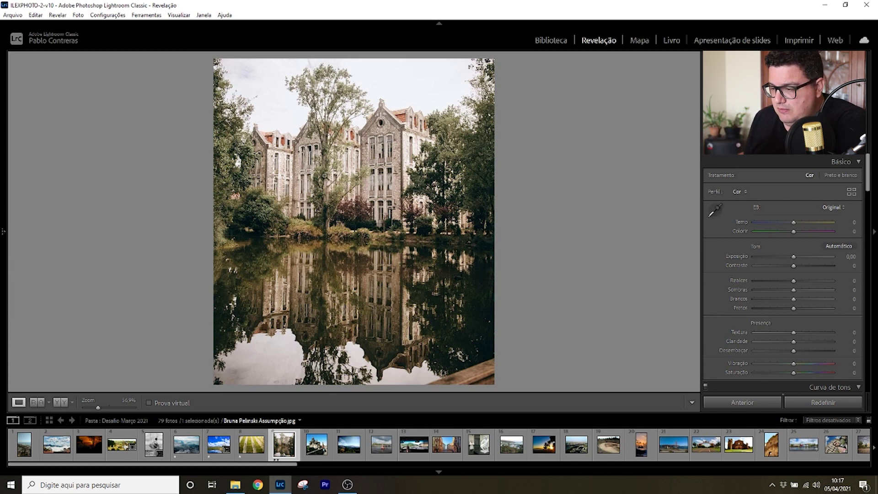
pyautogui.click(321, 174)
pyautogui.moveTo(321, 174); pyautogui.dragTo(465, 144)
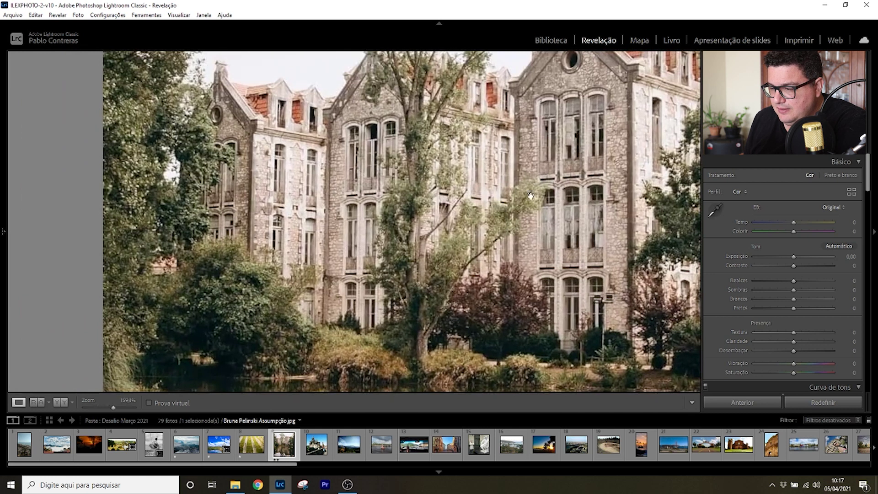
pyautogui.click(562, 217)
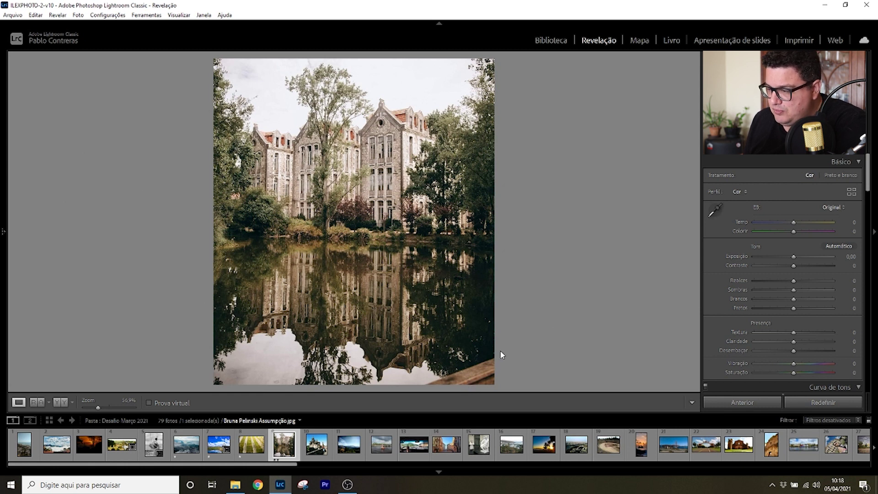
# - Crop the stone building reflection photo slightly tighter in its original aspect ratio, excluding the wooden edge in the lower right corner
pyautogui.press('r')
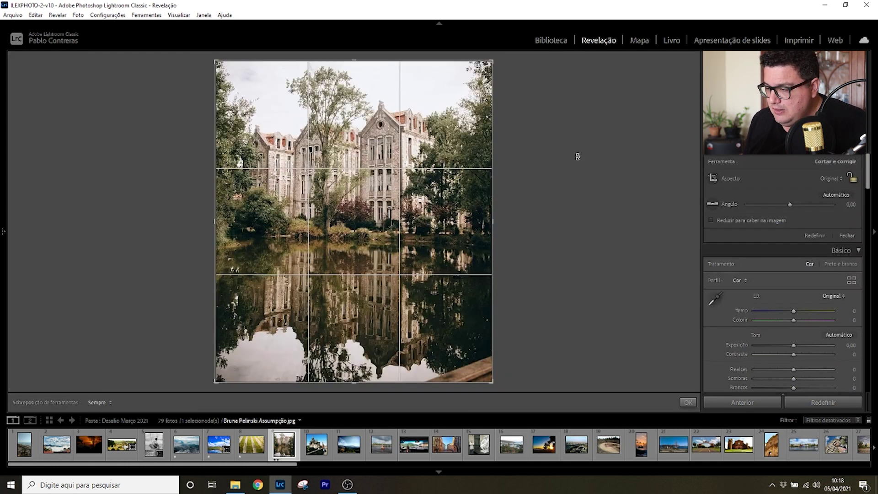
pyautogui.moveTo(492, 61); pyautogui.dragTo(474, 70)
pyautogui.moveTo(434, 123); pyautogui.dragTo(414, 137)
pyautogui.press('Return')
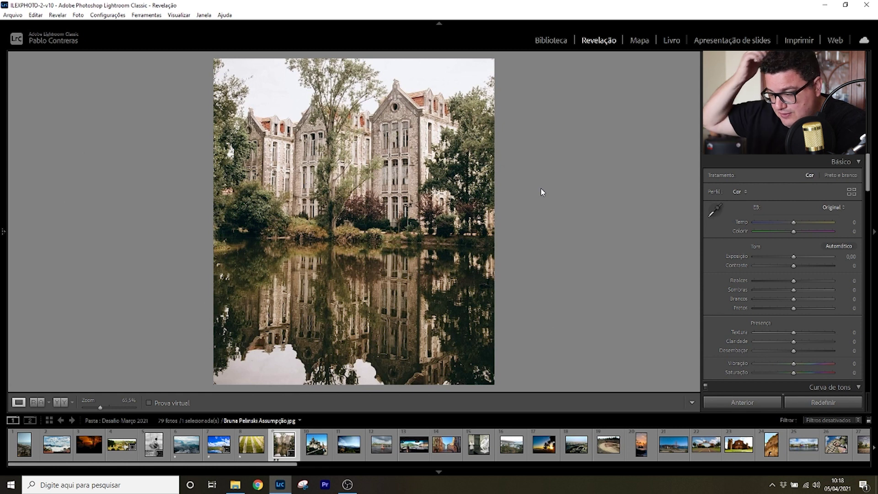
# - Review the church photo and the mountain landscape photo that follow in the series
pyautogui.press('Right')
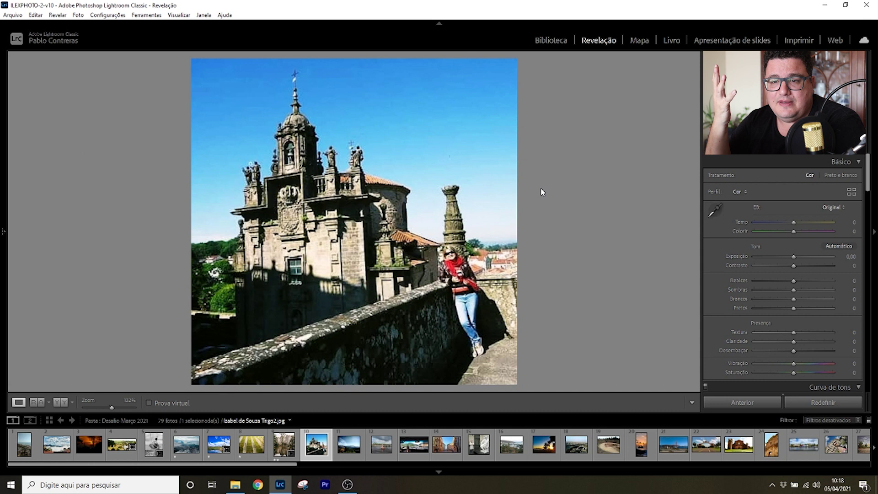
pyautogui.press('Right')
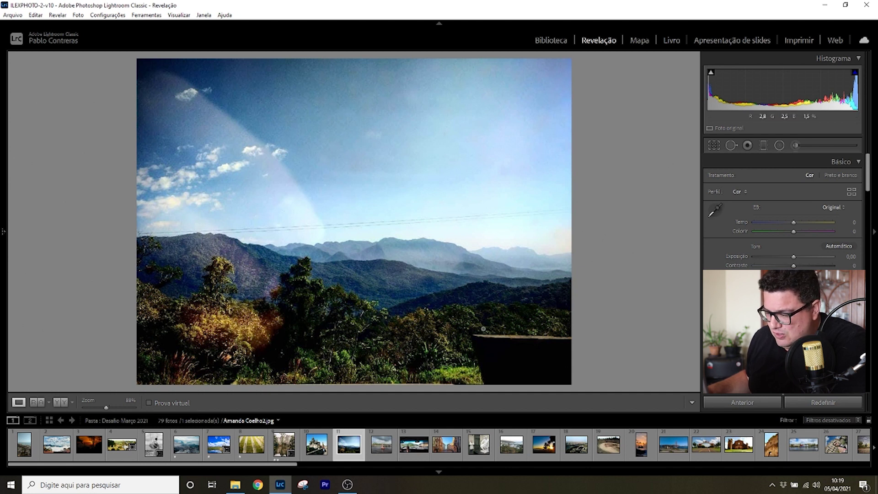
# - Open the photo of the man in the red rowing boat and examine the boatman close up
pyautogui.press('Right')
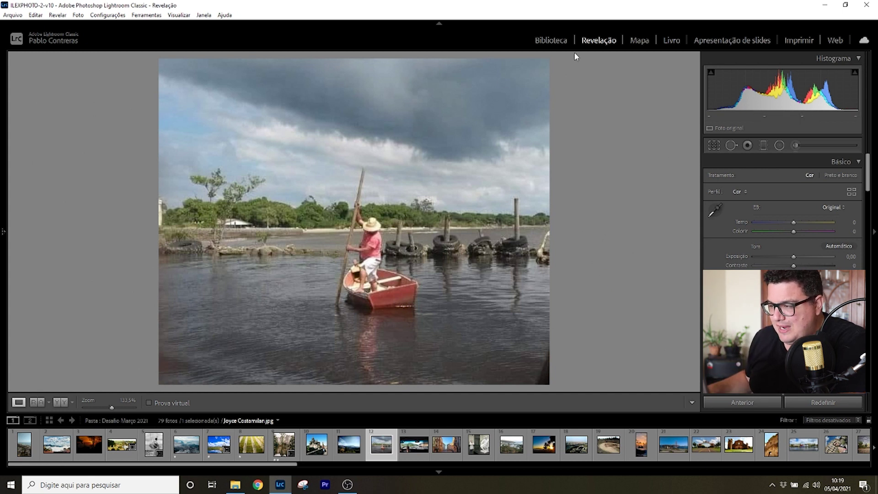
pyautogui.click(356, 258)
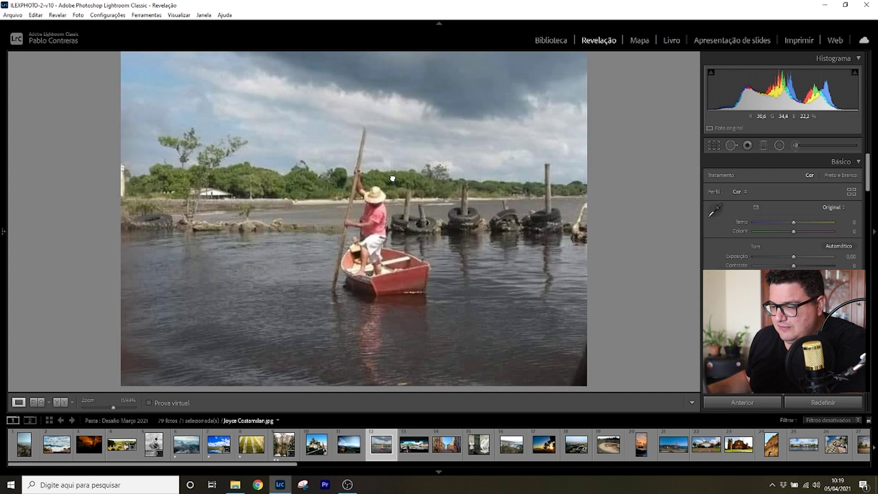
pyautogui.scroll(2, 393, 179)
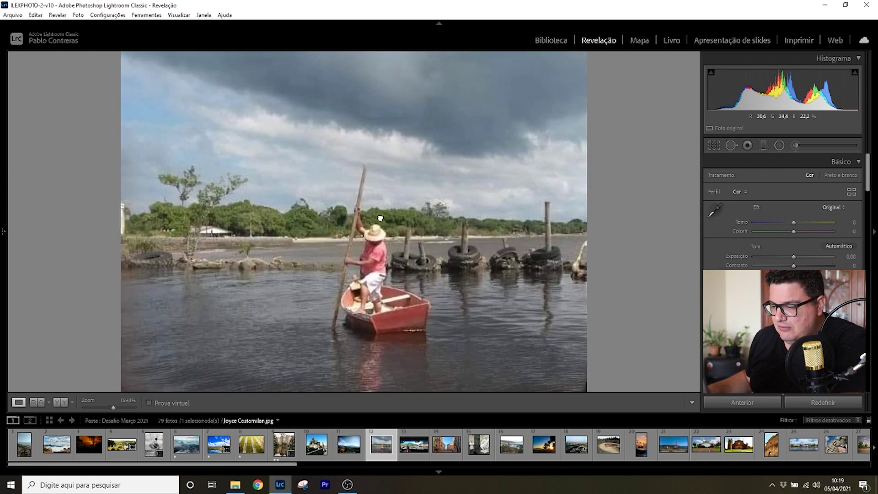
pyautogui.click(470, 227)
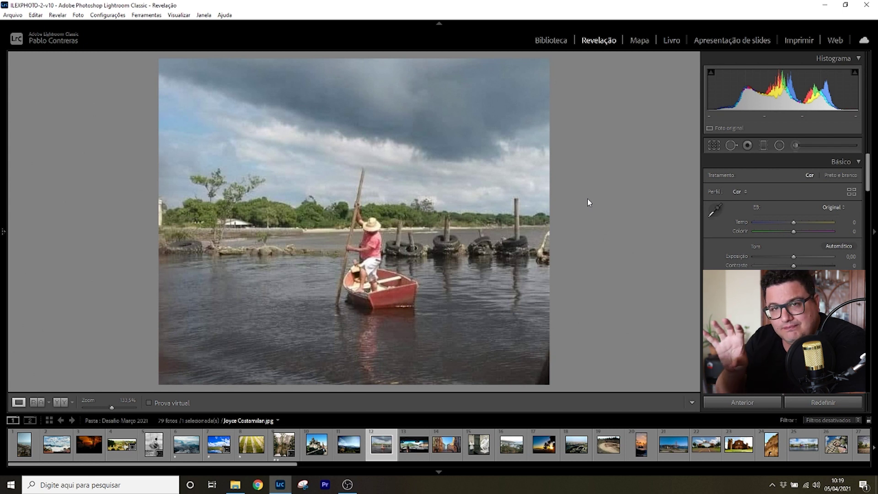
# - Hide the filmstrip on the truck cab photo and review the following street, statue and coastal town photos
pyautogui.press('Right')
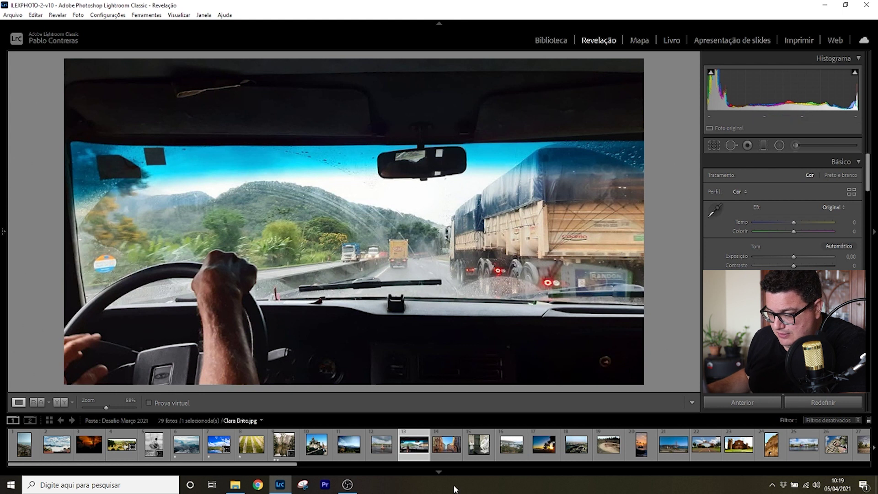
pyautogui.click(442, 474)
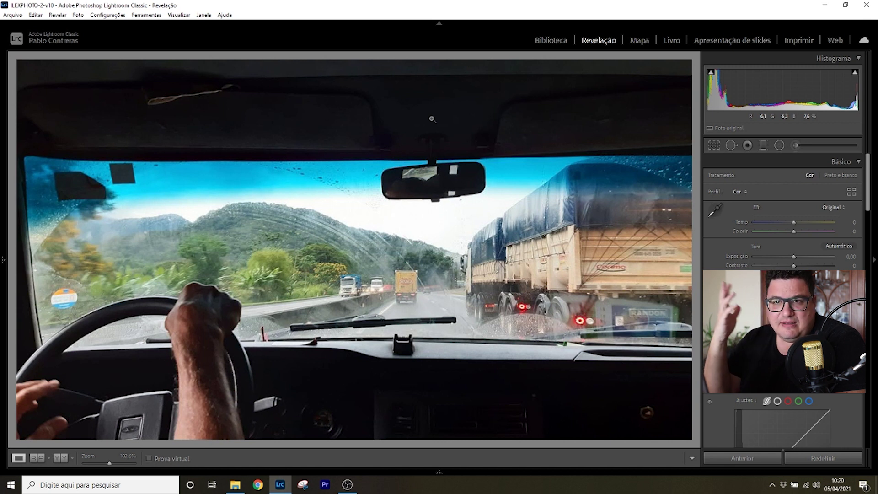
pyautogui.press('Right')
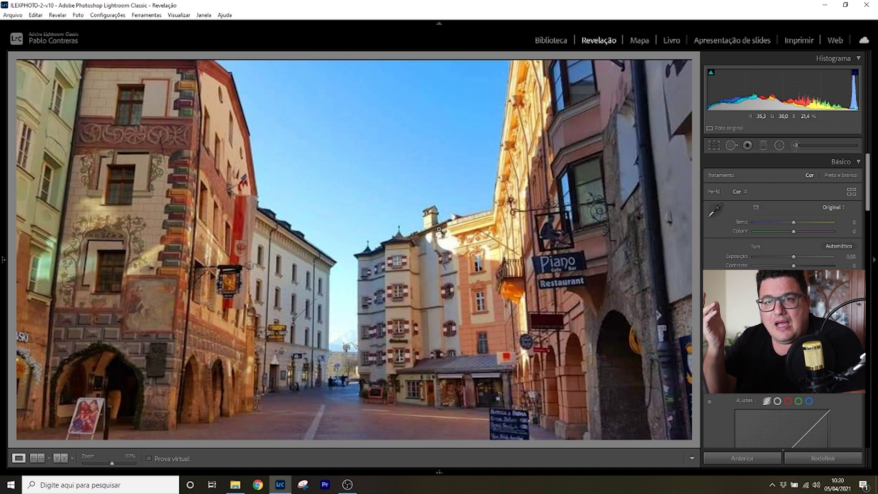
pyautogui.press('Right')
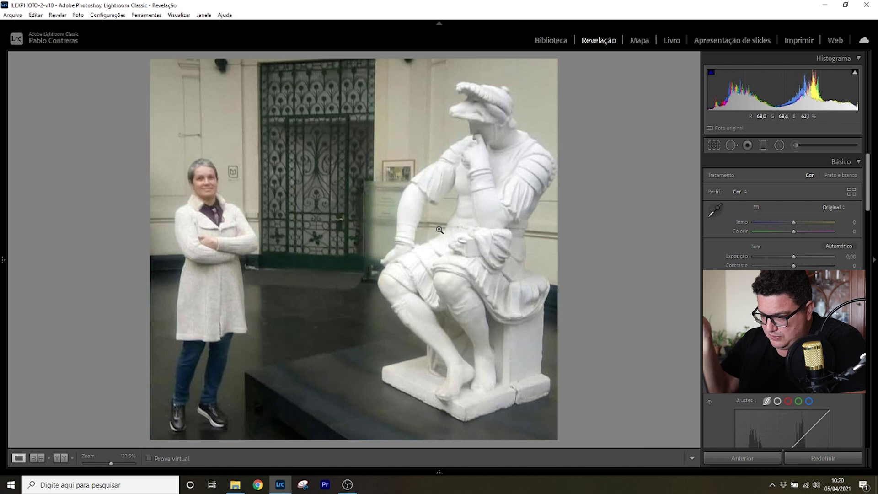
pyautogui.press('Right')
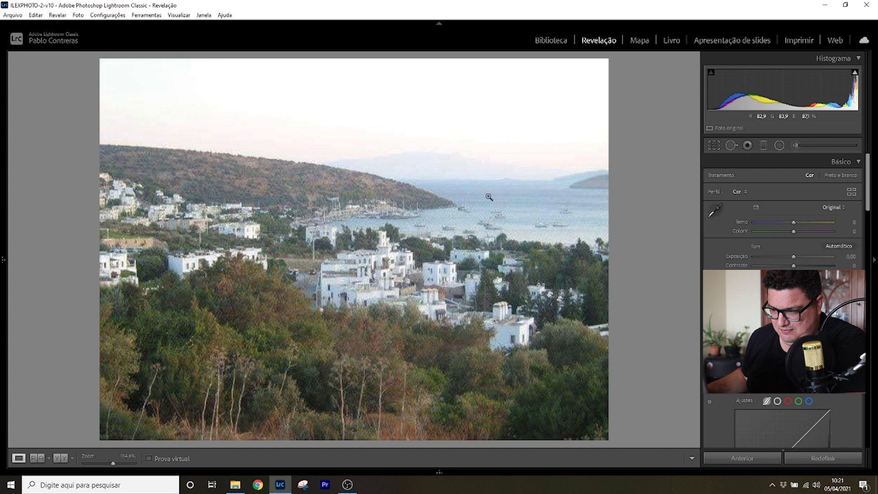
# - Open the palm tree beach sunset photo and examine the silhouetted people and posts on the sand close up
pyautogui.press('Right')
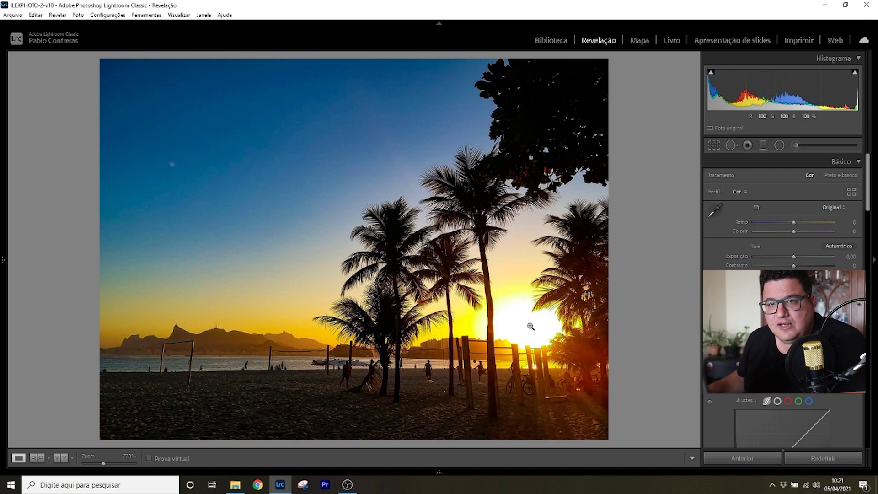
pyautogui.click(490, 378)
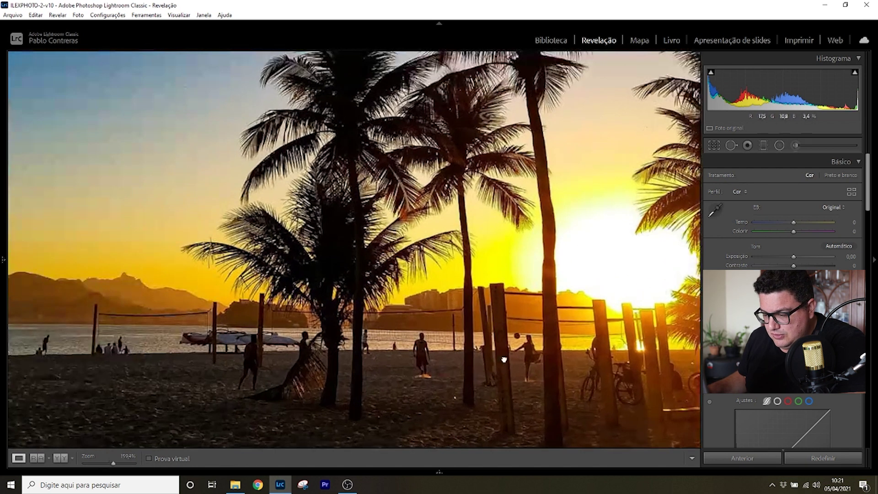
pyautogui.moveTo(504, 360); pyautogui.dragTo(531, 300)
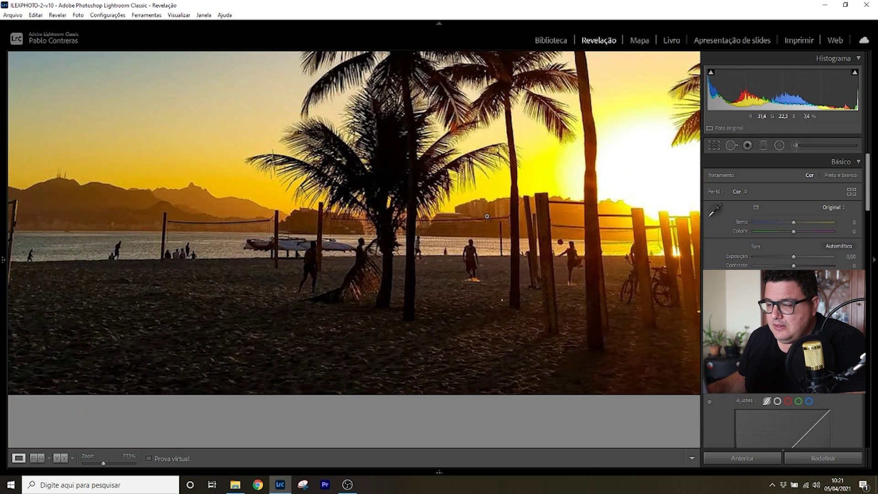
pyautogui.click(486, 216)
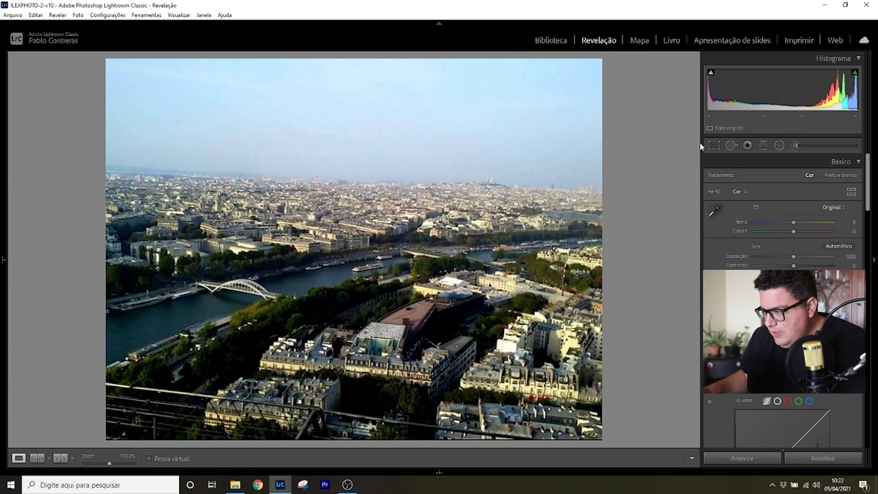
# - Straighten the aerial city photo with the river by rotating it slightly so the horizon is level
pyautogui.click(712, 143)
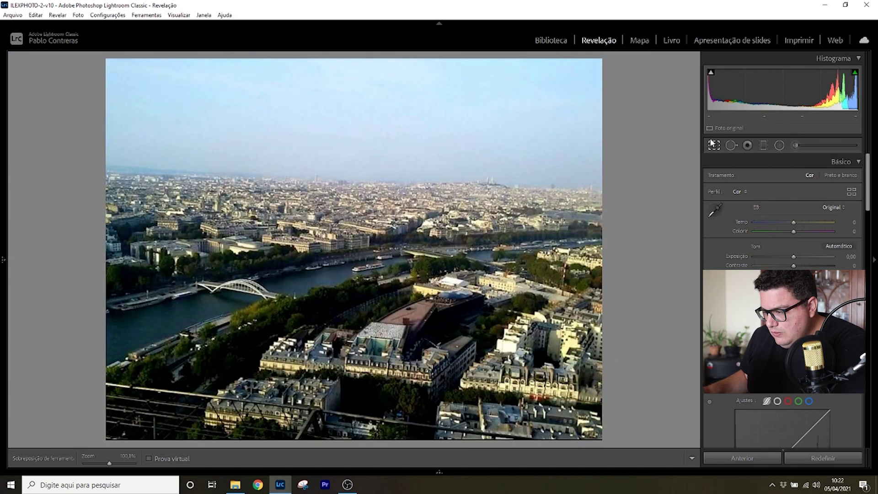
pyautogui.moveTo(651, 180); pyautogui.dragTo(653, 170)
pyautogui.press('Return')
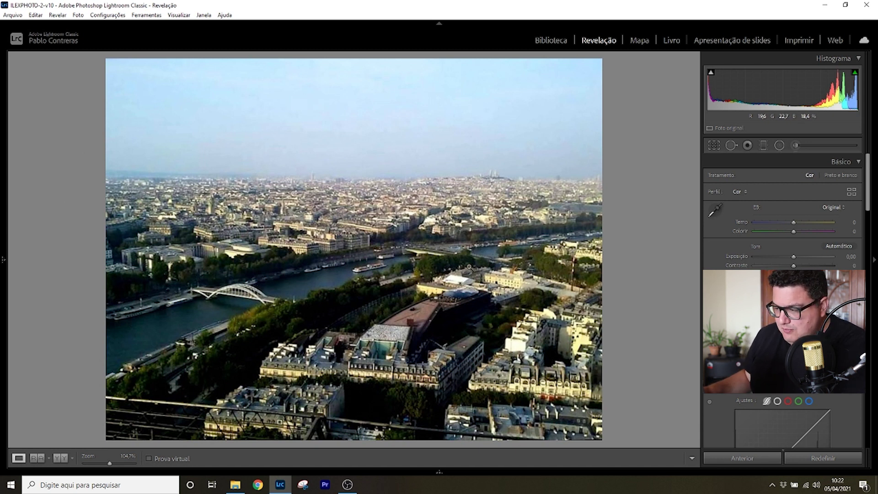
# - Go past the amphitheater photo and crop the vertical sea sunset photo, trimming the upper sky and the dark beach at its base
pyautogui.press('Right')
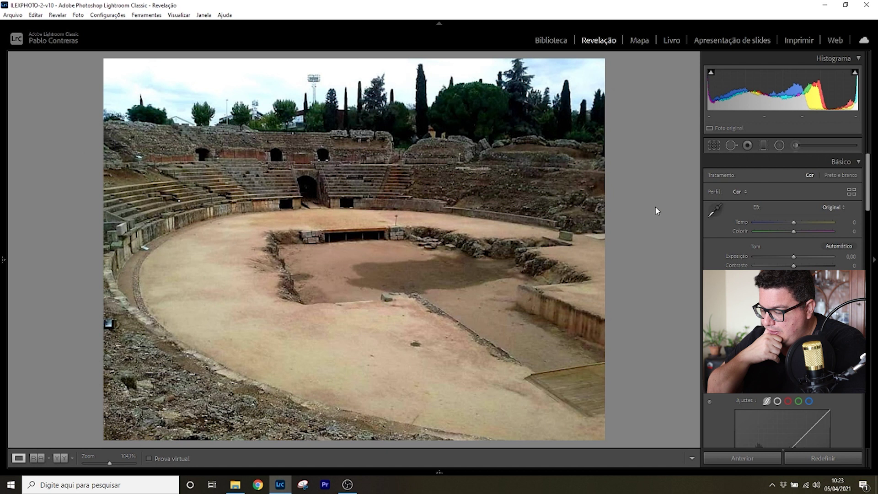
pyautogui.press('Right')
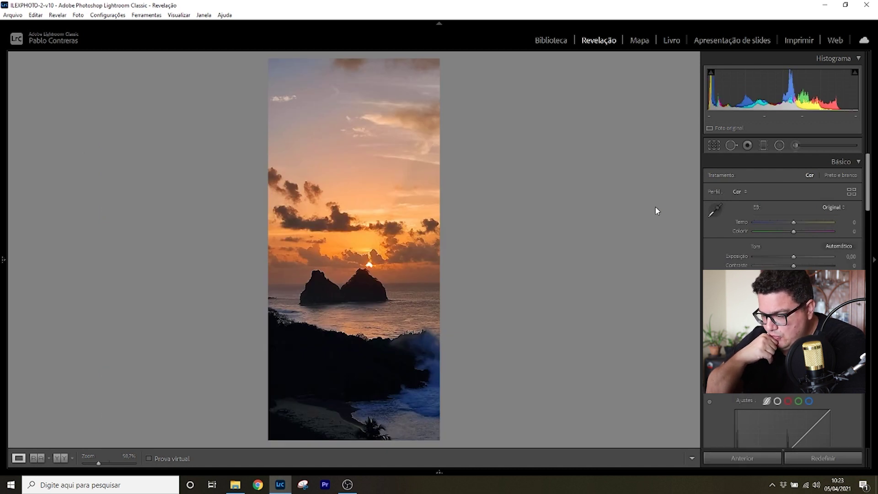
pyautogui.click(709, 146)
pyautogui.moveTo(352, 59); pyautogui.dragTo(350, 96)
pyautogui.moveTo(357, 399); pyautogui.dragTo(364, 360)
pyautogui.press('Return')
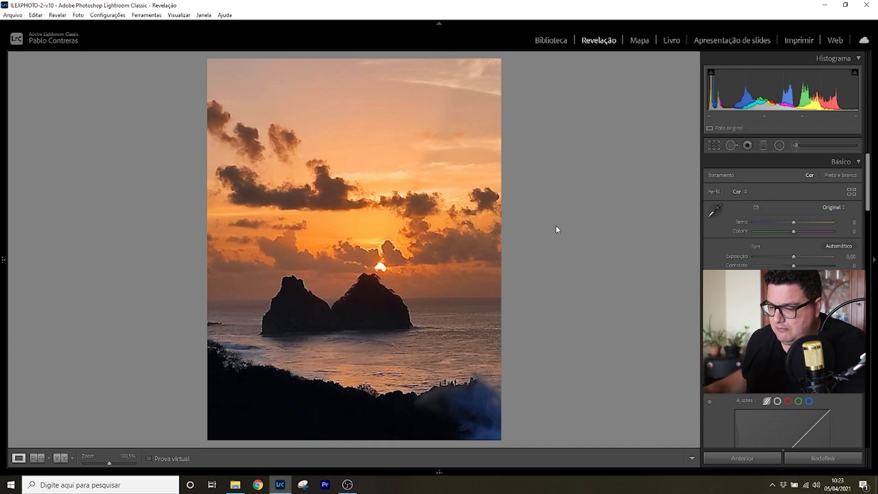
# - Crop the Golden Gate Bridge photo to exclude its left end and the foreground road, placing the main tower near the left third
pyautogui.press('Right')
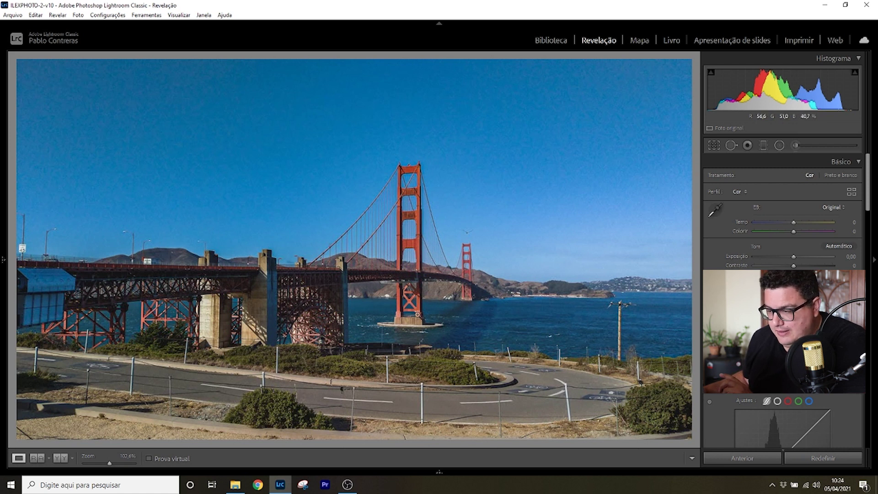
pyautogui.click(476, 252)
pyautogui.click(474, 244)
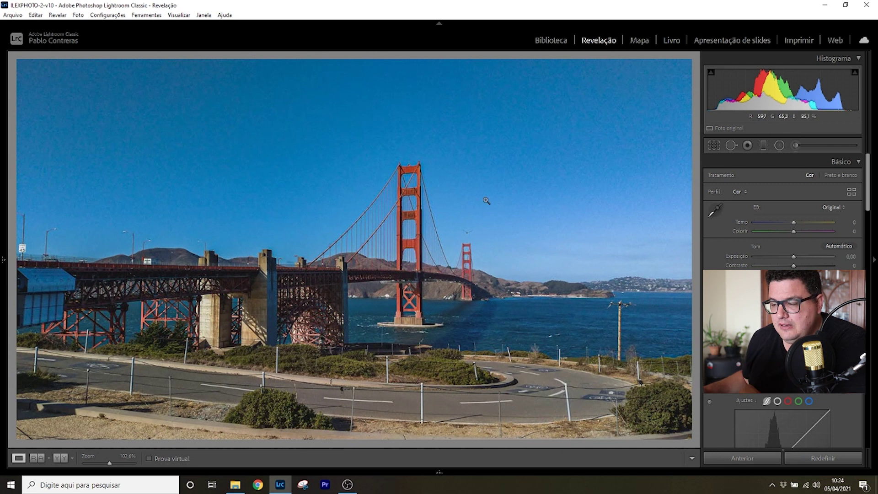
pyautogui.click(714, 145)
pyautogui.moveTo(20, 246); pyautogui.dragTo(122, 246)
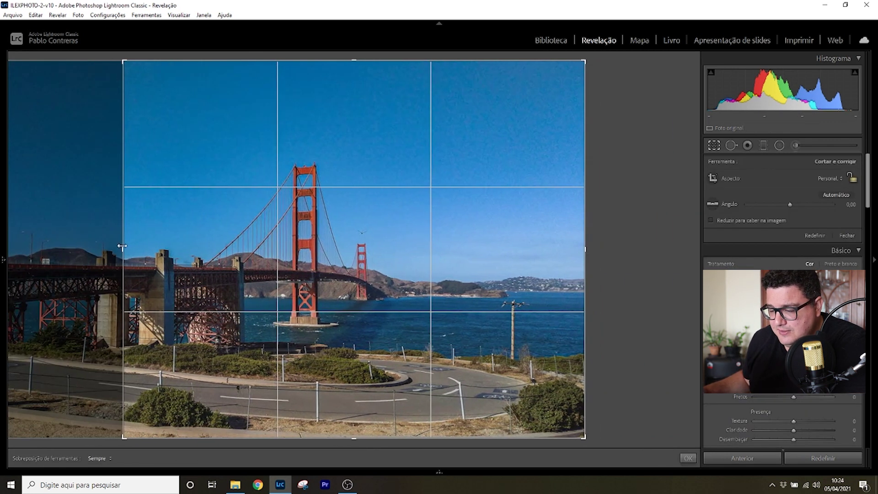
pyautogui.moveTo(354, 437); pyautogui.dragTo(361, 402)
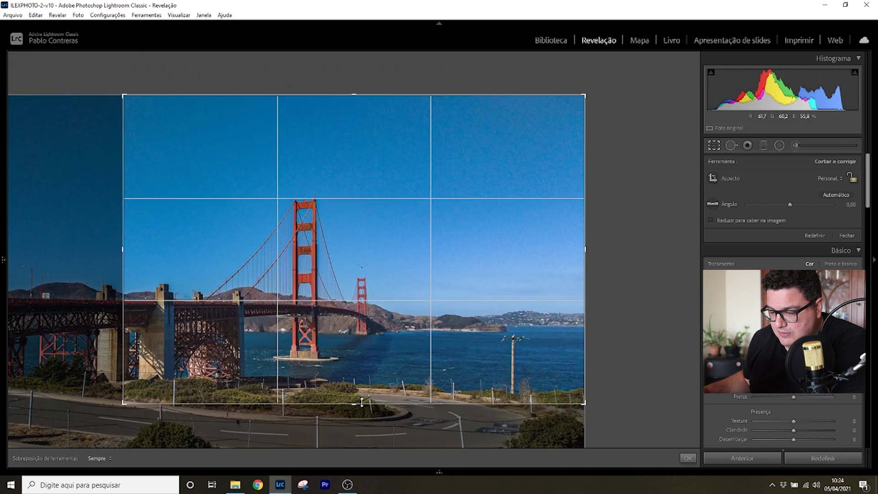
pyautogui.press('Return')
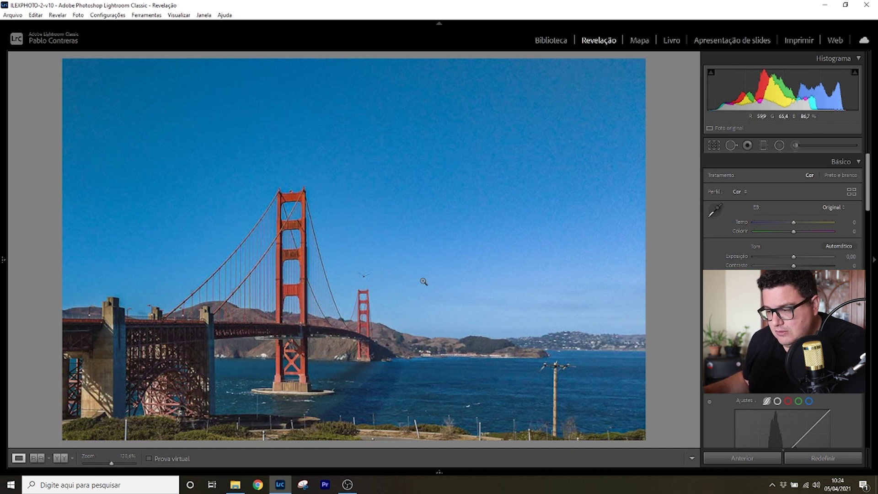
# - Review the archway, church ruins, stone facade, waterfront and Colosseum selfie photos that follow in the series
pyautogui.press('Right')
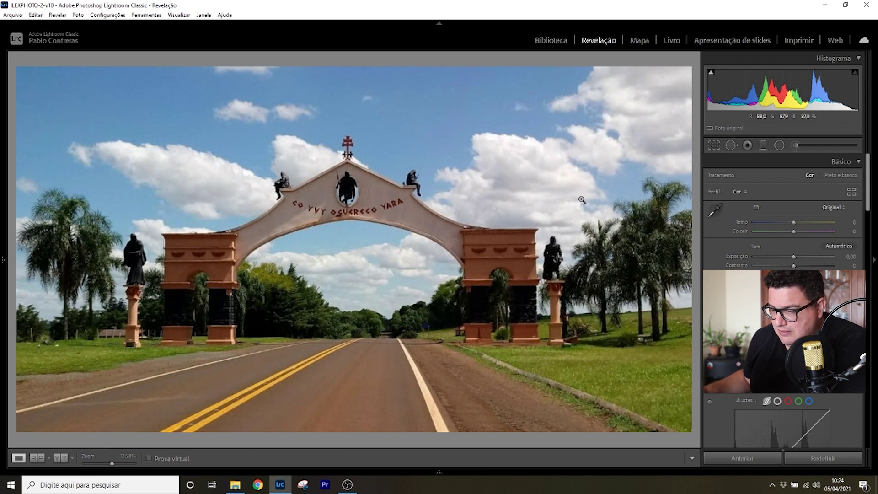
pyautogui.press('Right')
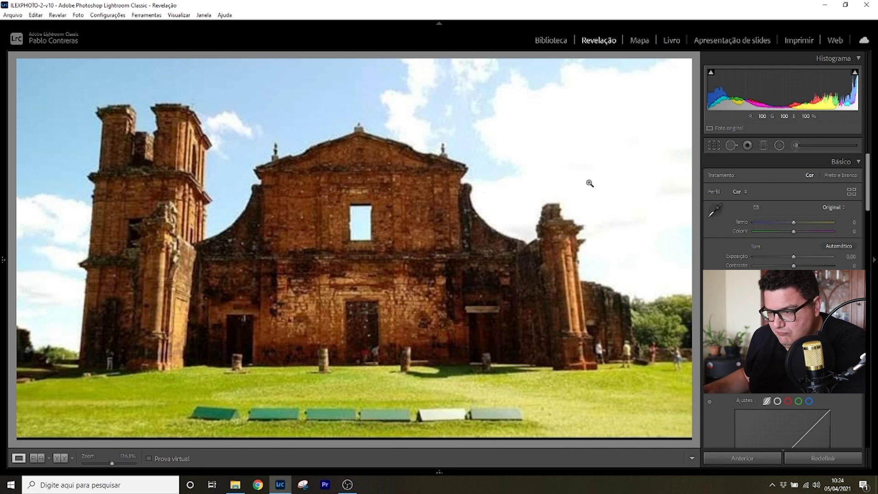
pyautogui.press('Right')
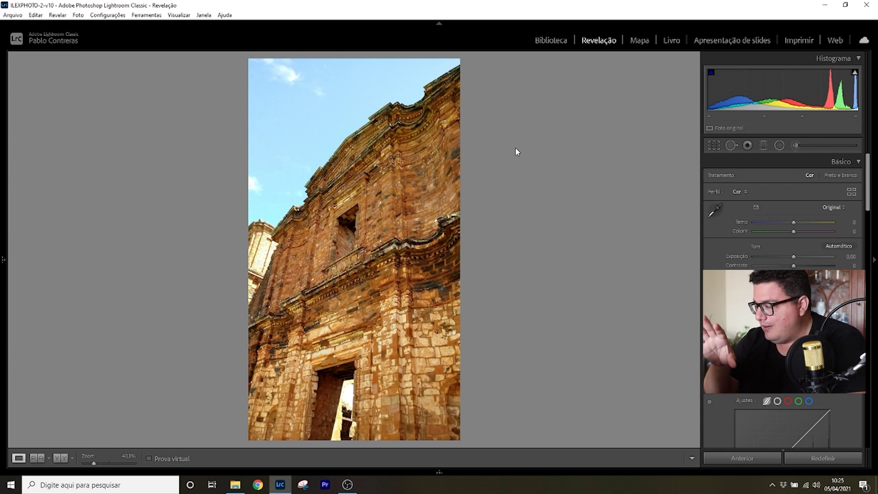
pyautogui.press('Right')
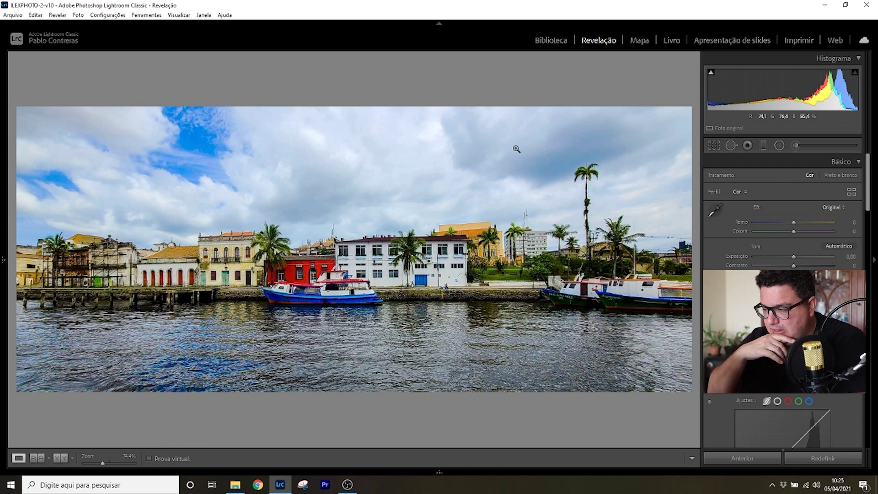
pyautogui.press('Right')
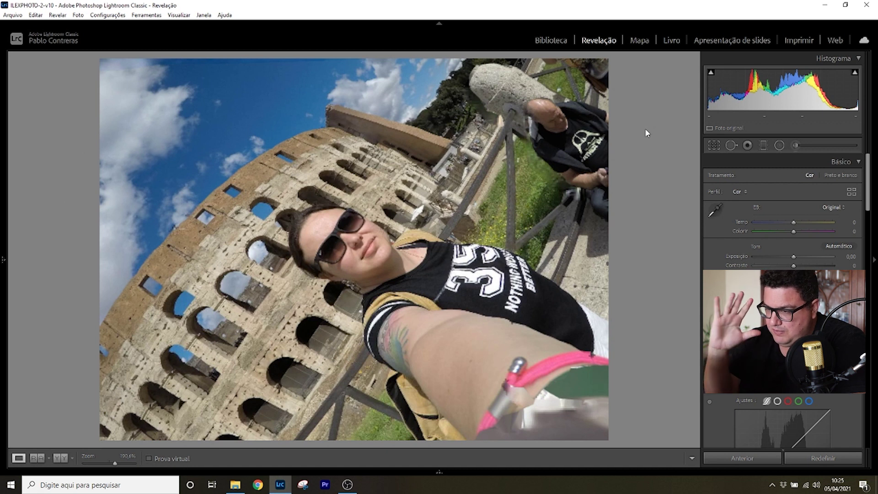
# - Crop the yellow palace photo to a wide format, trimming the upper sky and most of the mosaic pavement, and rotate it slightly
pyautogui.press('Right')
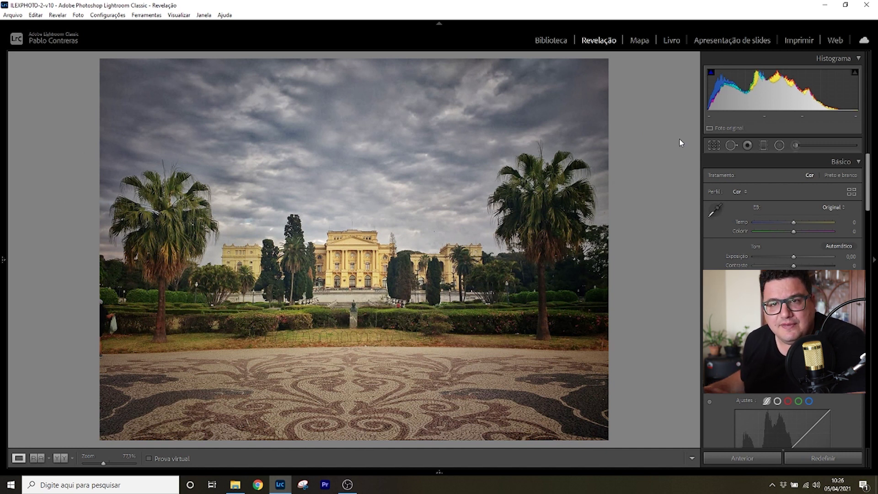
pyautogui.click(713, 146)
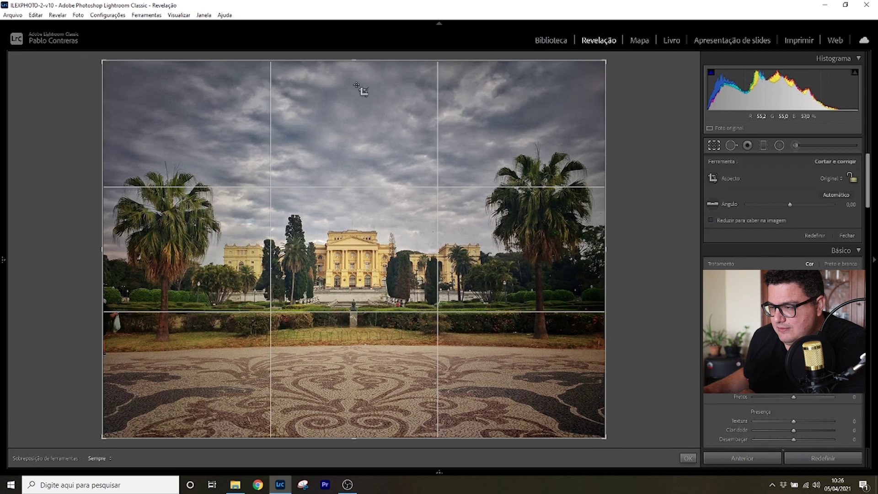
pyautogui.moveTo(349, 59); pyautogui.dragTo(348, 95)
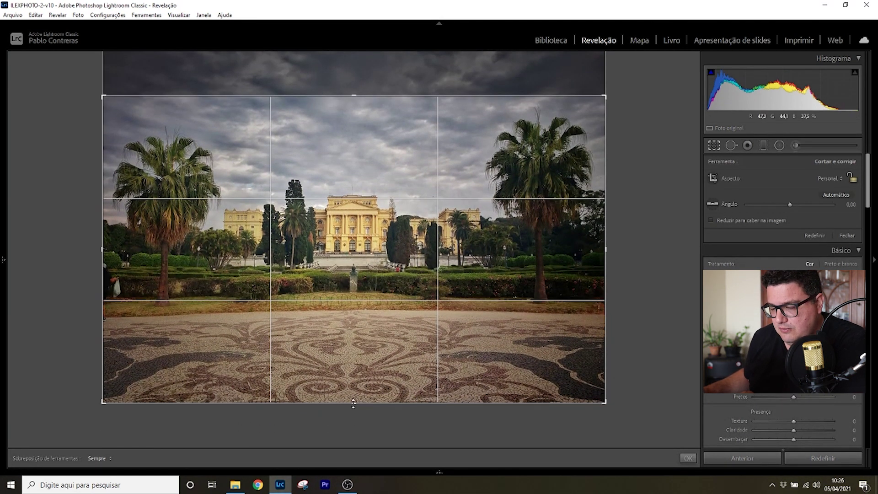
pyautogui.moveTo(351, 406); pyautogui.dragTo(356, 375)
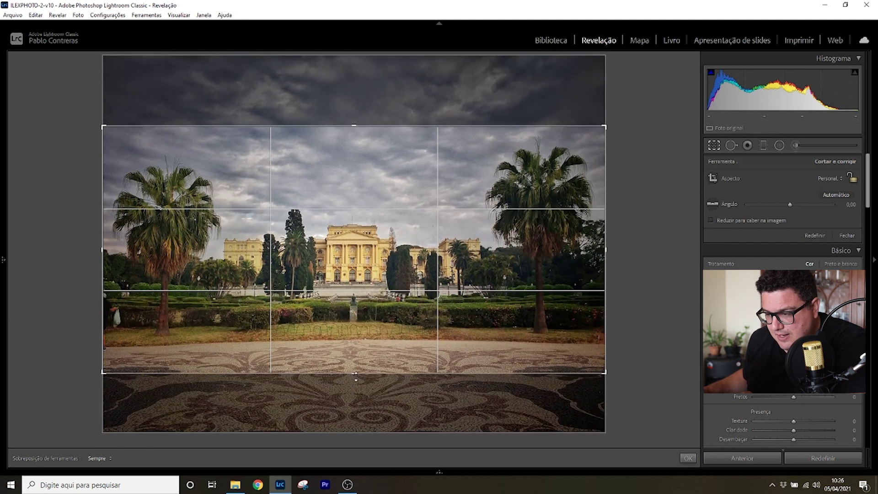
pyautogui.moveTo(639, 161); pyautogui.dragTo(638, 157)
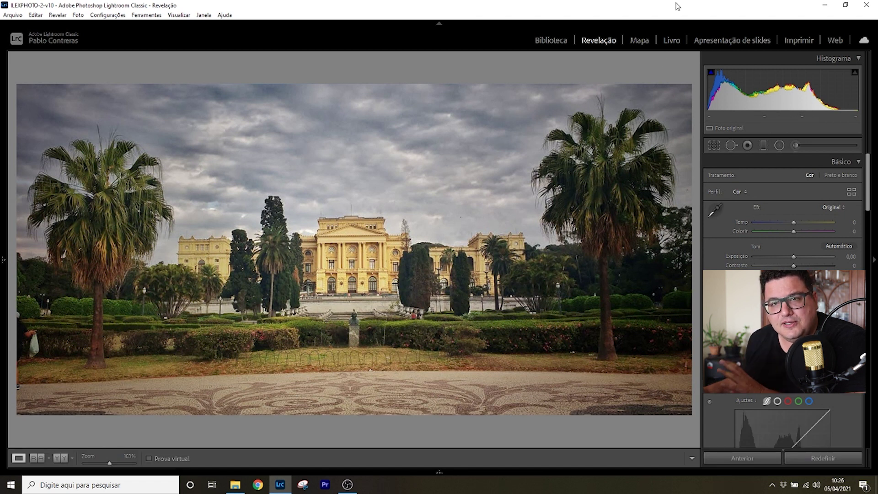
# - Review the waterfall photo with the woman in yellow and the green hills photo that follows
pyautogui.press('Right')
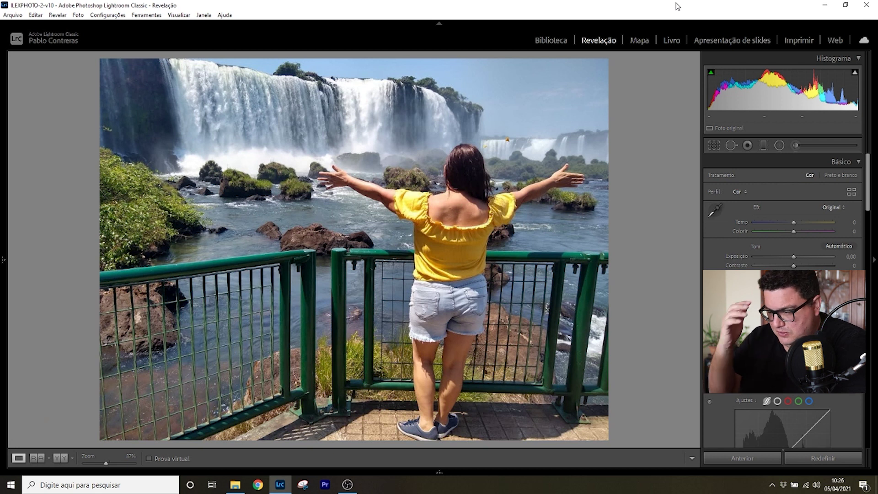
pyautogui.press('Right')
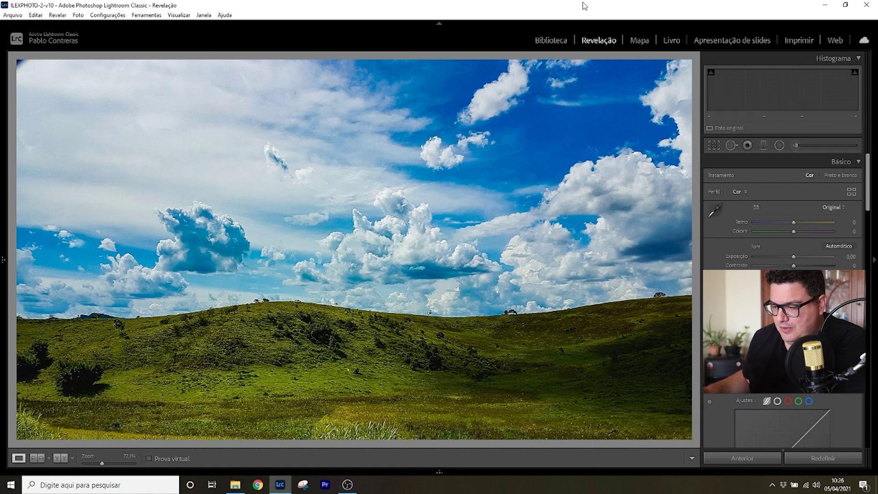
# - Crop the Half Dome forest photo at its original aspect, trimming both sides and most of the river reflection in the foreground
pyautogui.press('Right')
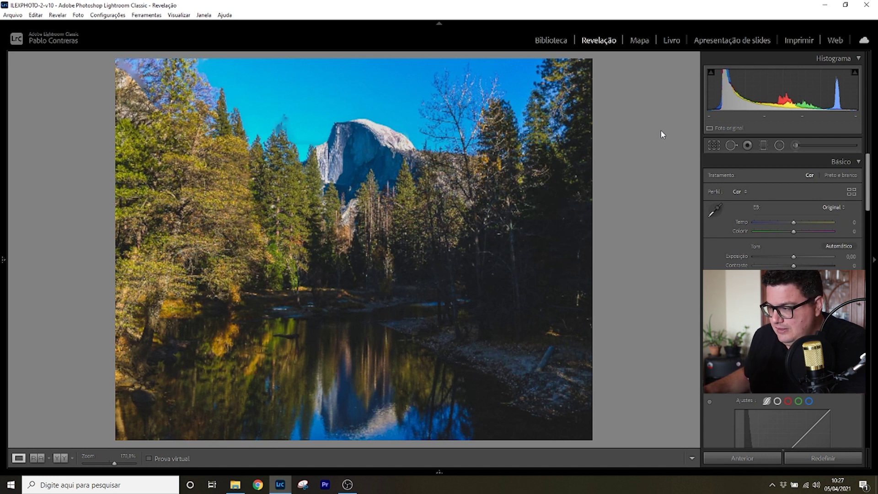
pyautogui.click(709, 145)
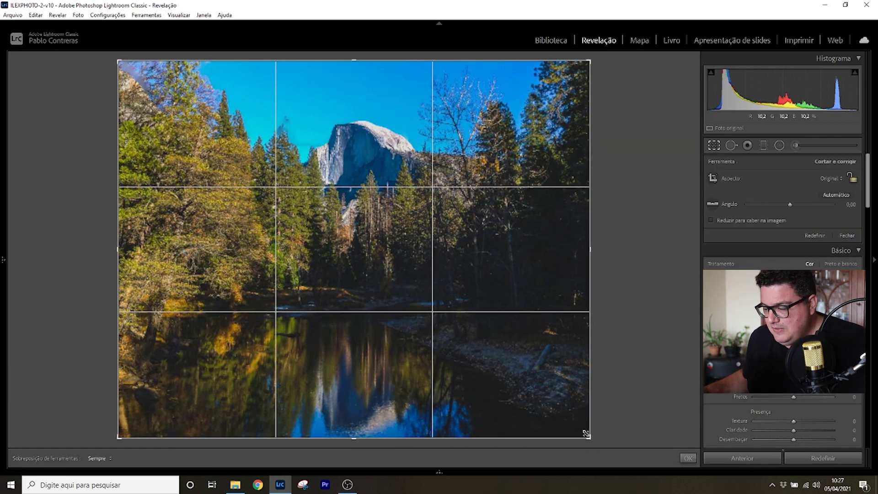
pyautogui.moveTo(590, 437); pyautogui.dragTo(562, 388)
pyautogui.moveTo(513, 353); pyautogui.dragTo(439, 371)
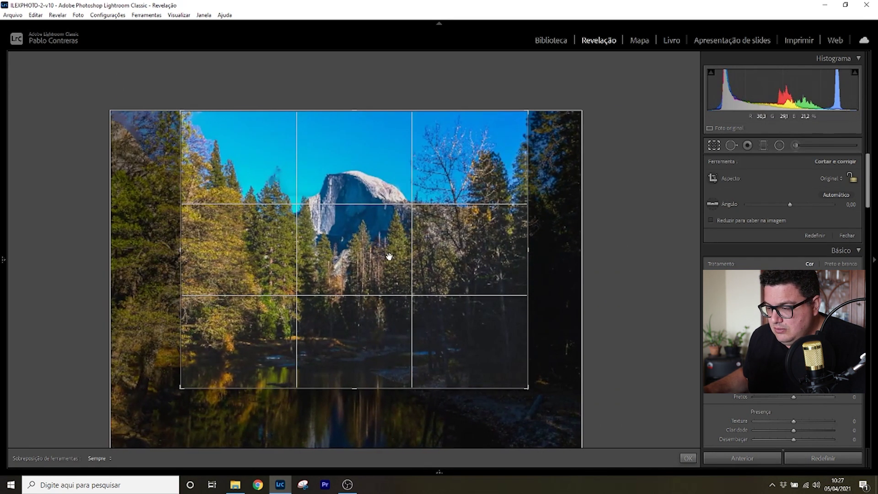
pyautogui.press('Return')
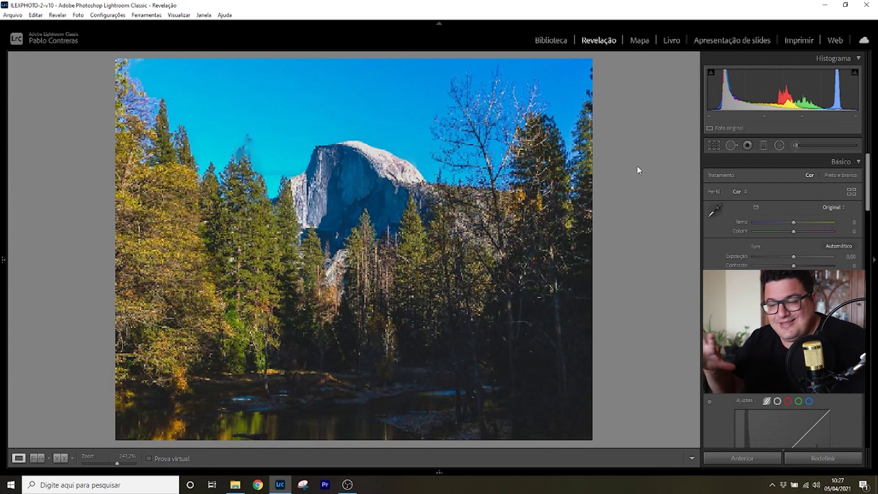
# - Try a panoramic crop of the night city photo that cuts off the lower buildings, and undo it
pyautogui.press('Right')
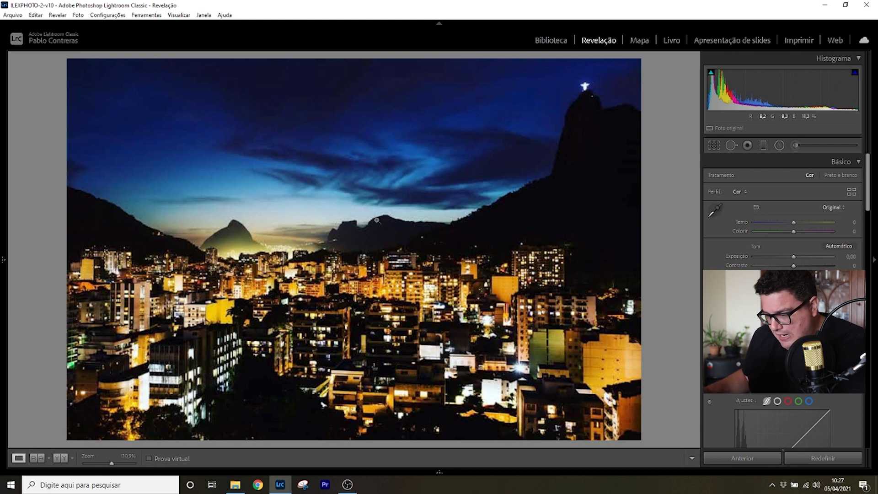
pyautogui.click(714, 146)
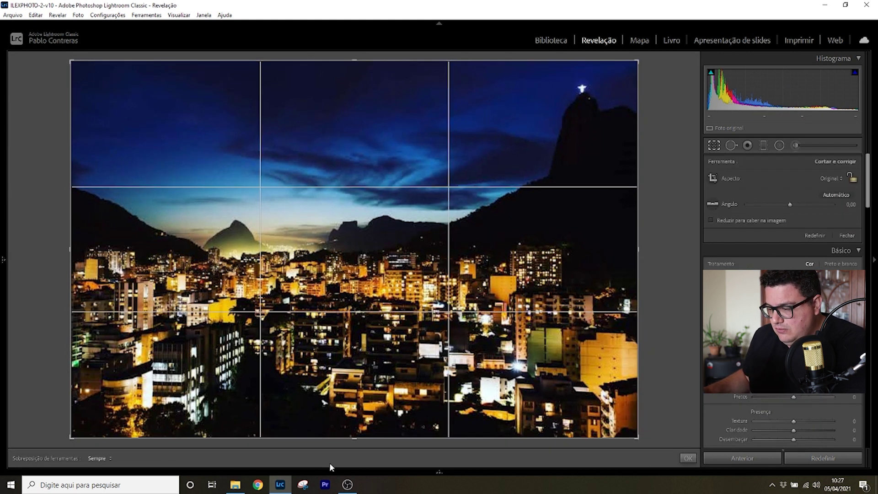
pyautogui.moveTo(355, 440); pyautogui.dragTo(355, 314)
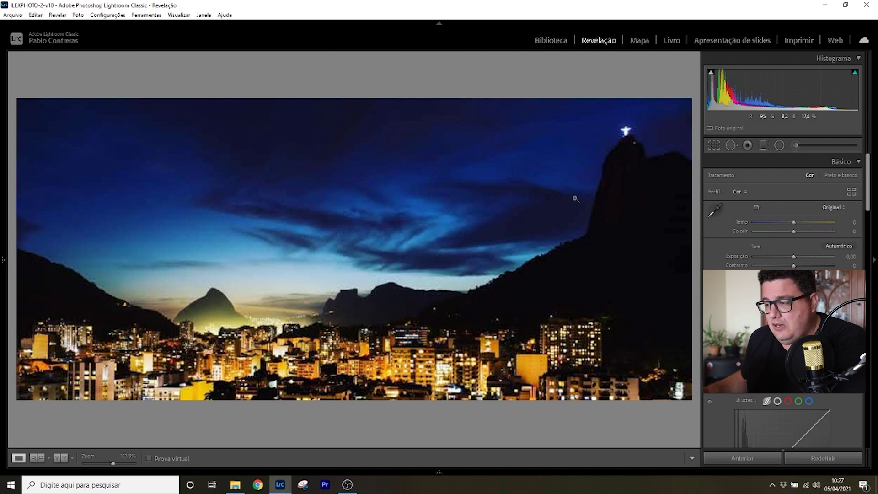
pyautogui.hotkey('ctrl', 'z')
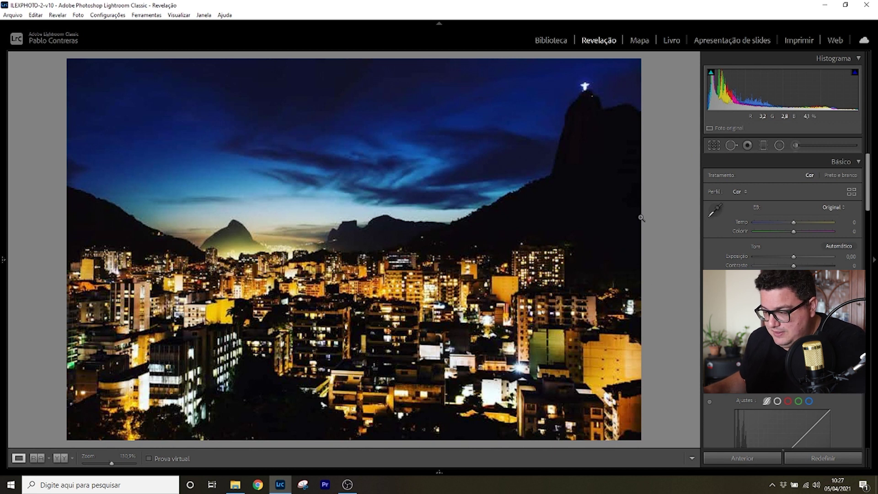
# - Review the marsh sunset, shaded driveway and illuminated church photos, examining the church towers and wall up close
pyautogui.press('Right')
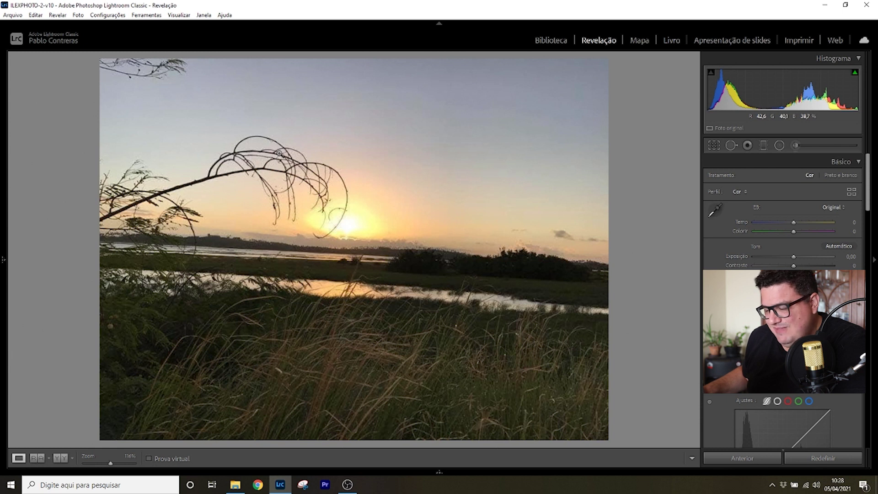
pyautogui.press('Right')
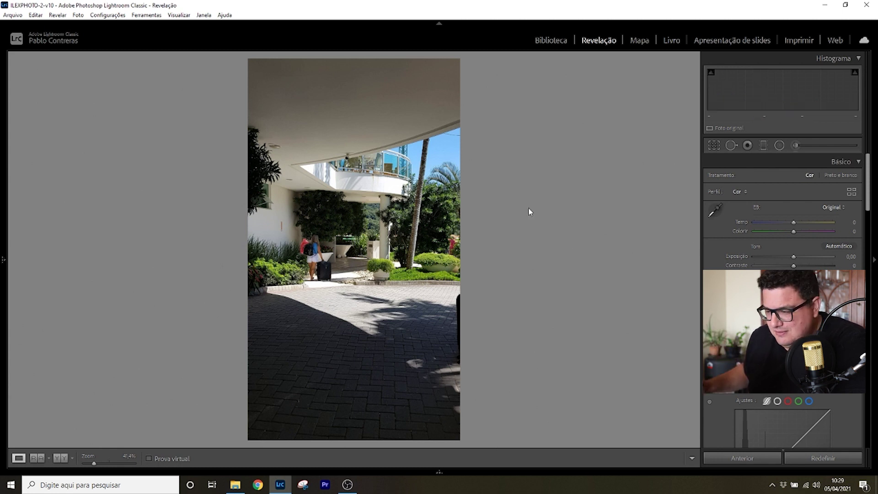
pyautogui.press('Right')
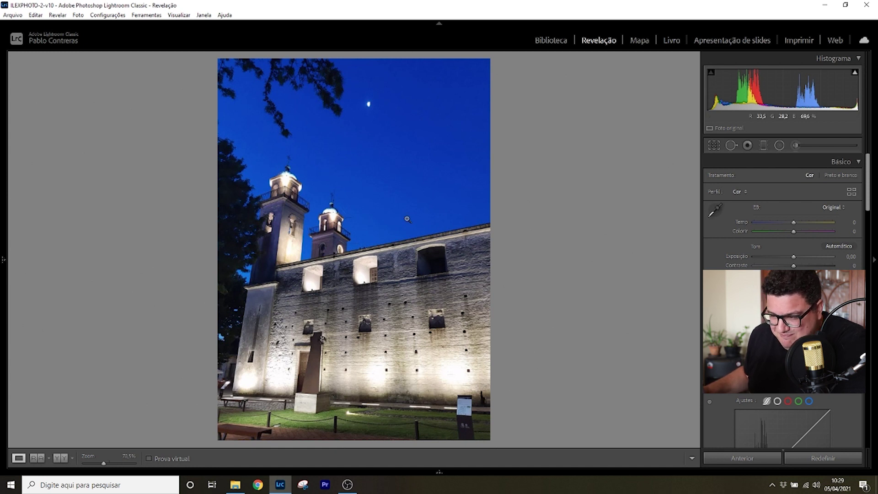
pyautogui.click(425, 304)
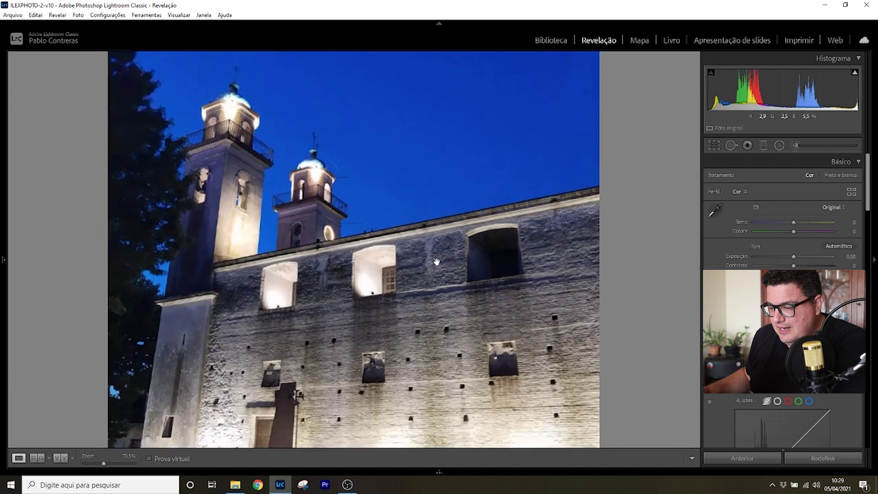
pyautogui.click(506, 268)
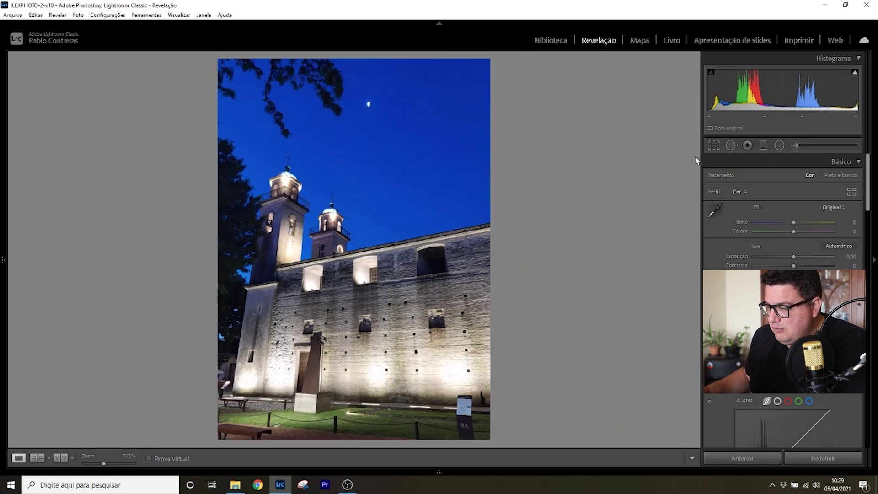
# - Crop the illuminated church photo to the towers, moon and overhanging branches, cutting off the lower wall and the far end of the building
pyautogui.click(714, 146)
pyautogui.moveTo(486, 438); pyautogui.dragTo(448, 372)
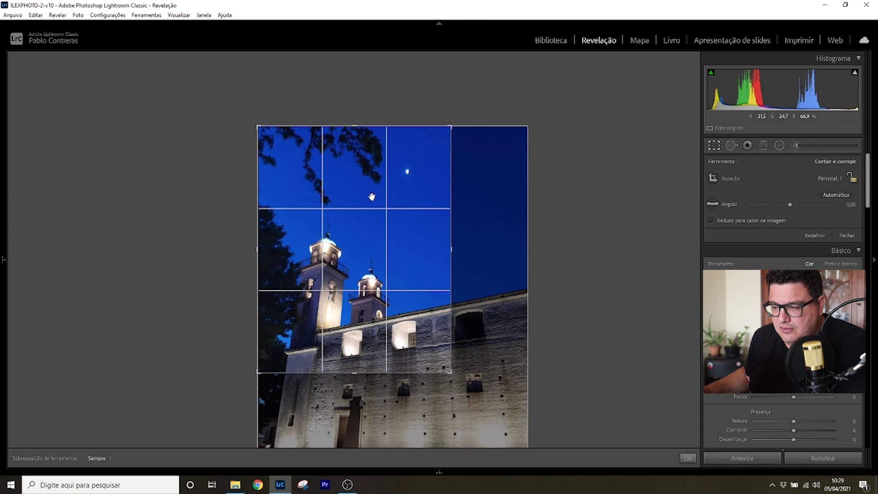
pyautogui.press('Return')
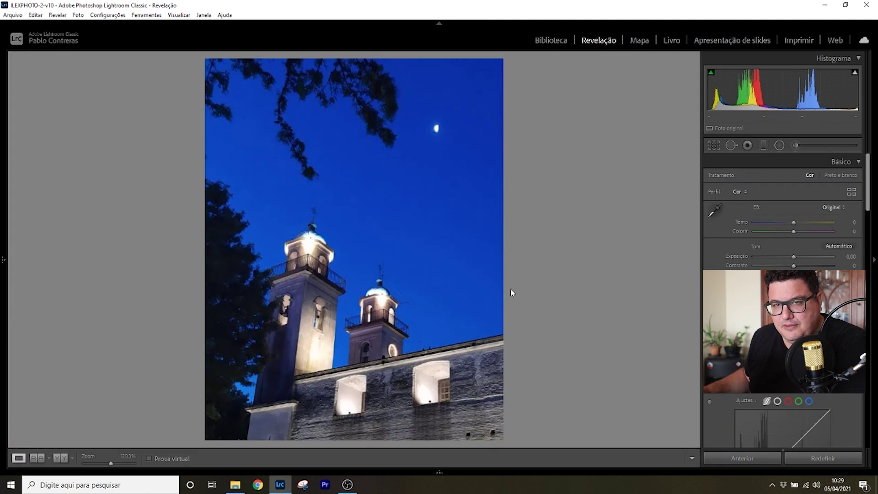
# - Review the train, lake sunset, couple, beach boat, underwater swimmer, yellow orchid, beach skyline and black-and-white boat photos
pyautogui.press('Right')
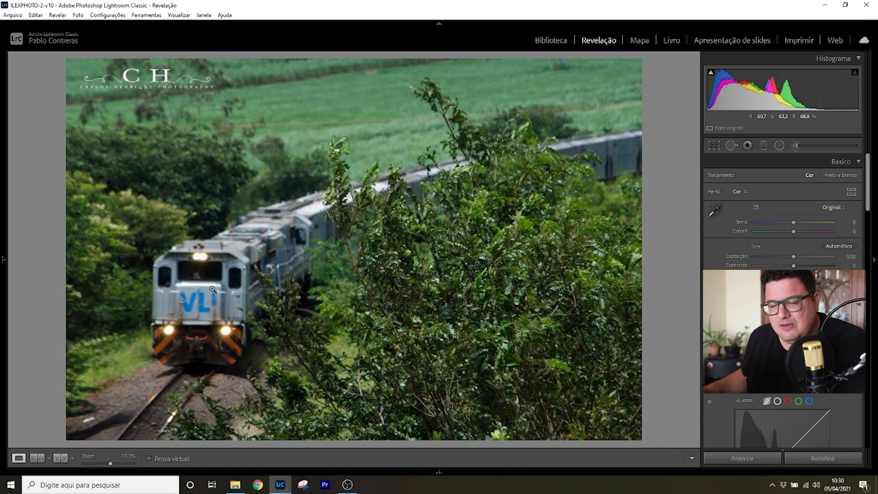
pyautogui.press('Right')
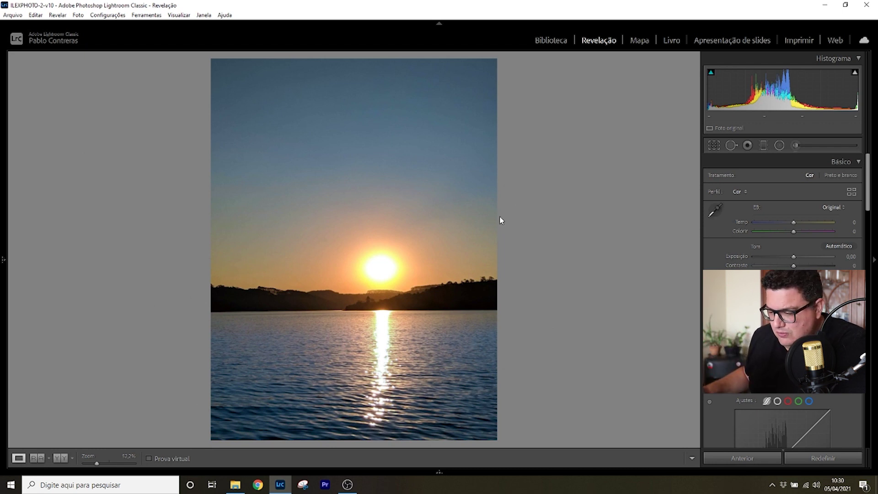
pyautogui.press('Left')
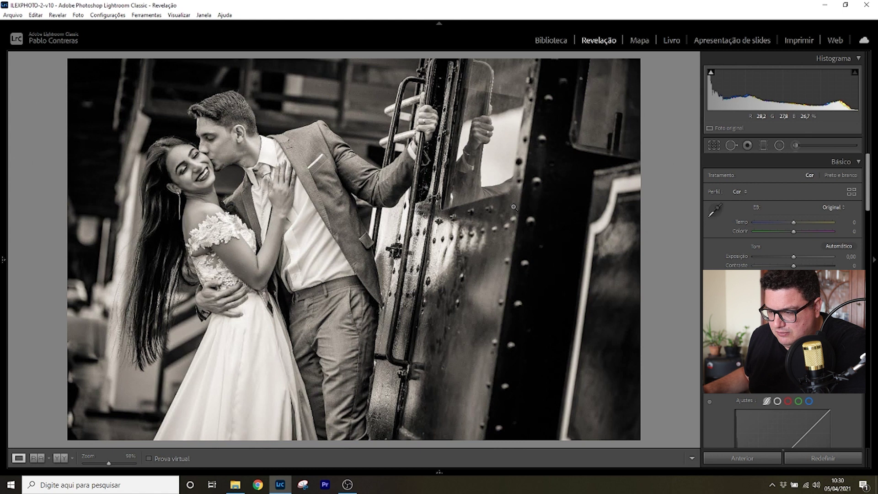
pyautogui.press('Right')
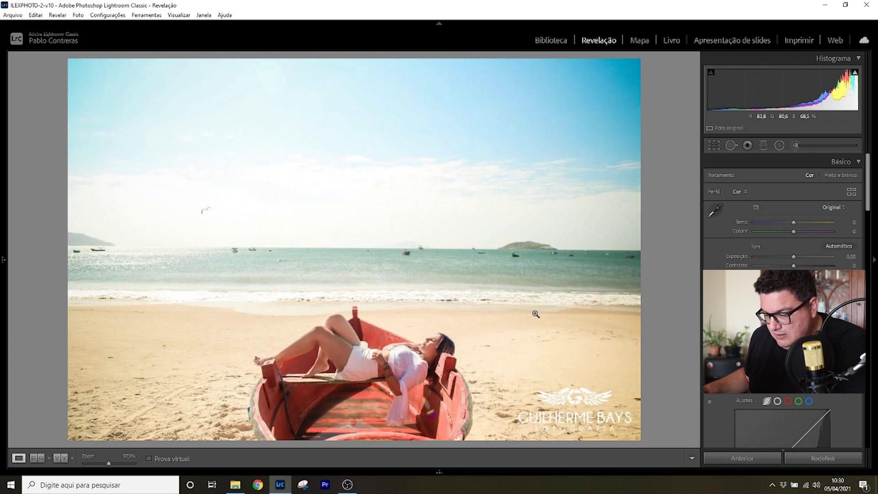
pyautogui.press('Right')
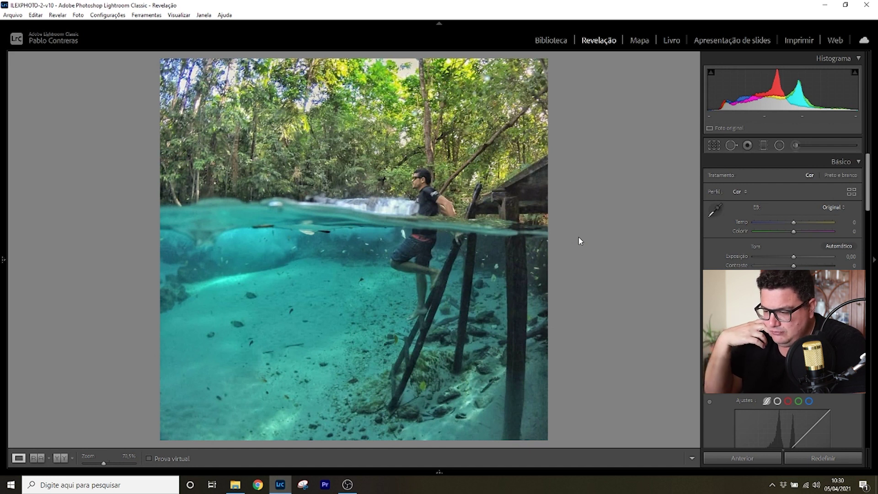
pyautogui.press('Right')
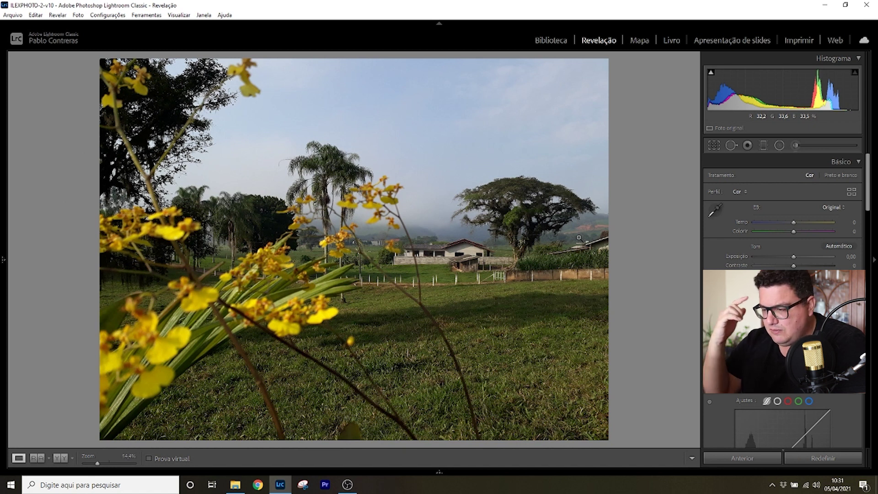
pyautogui.press('Right')
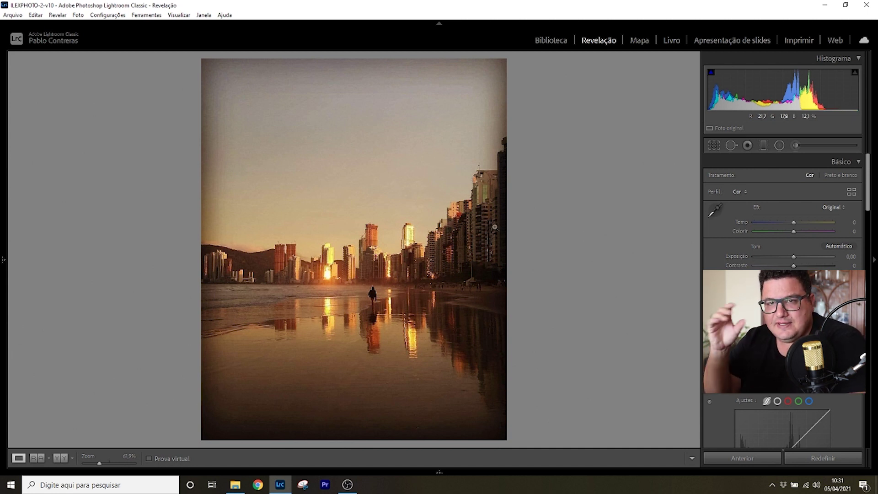
pyautogui.press('Right')
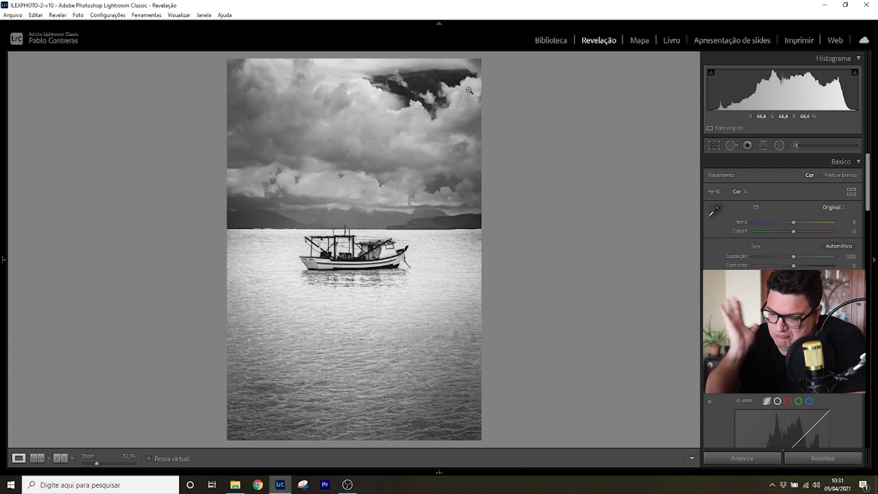
# - Straighten the horizon of the lakeside photo with the wooden piers by rotating it 1.51 degrees
pyautogui.press('Right')
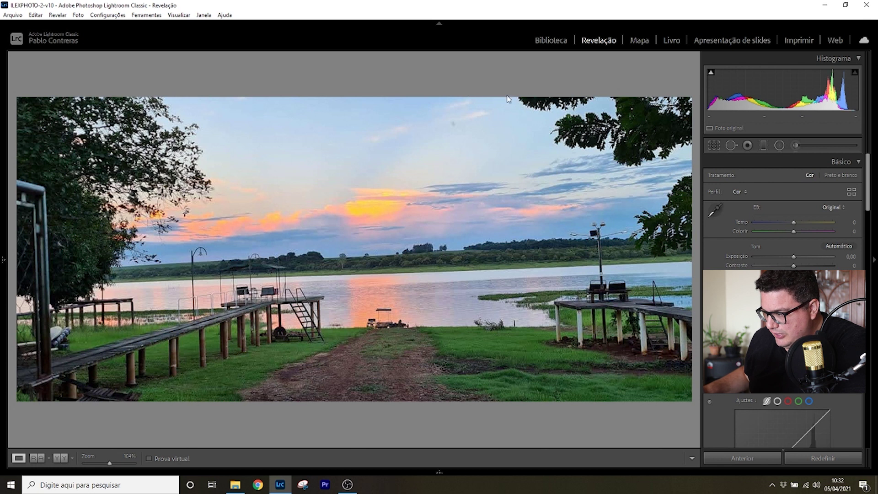
pyautogui.click(707, 149)
pyautogui.moveTo(693, 151); pyautogui.dragTo(694, 161)
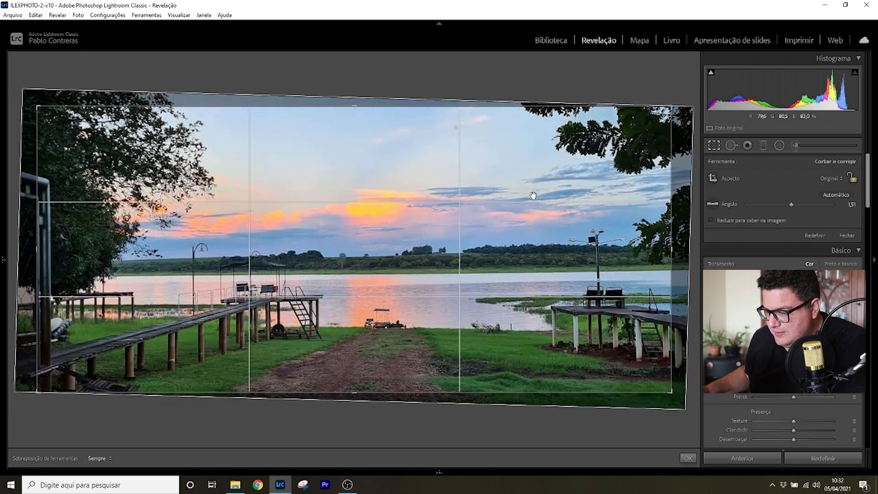
pyautogui.press('Return')
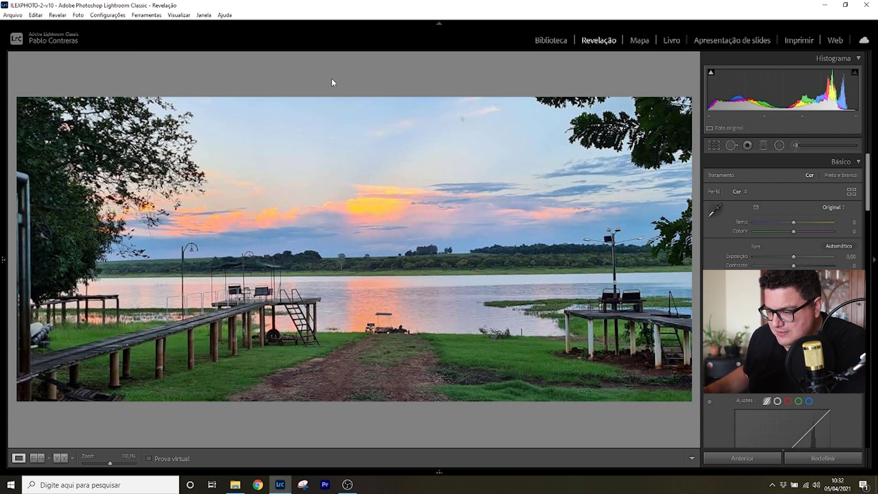
# - Review the photos from the lighthouse island through the jumping group to the clock tower arch, examining the clock up close
pyautogui.press('Right')
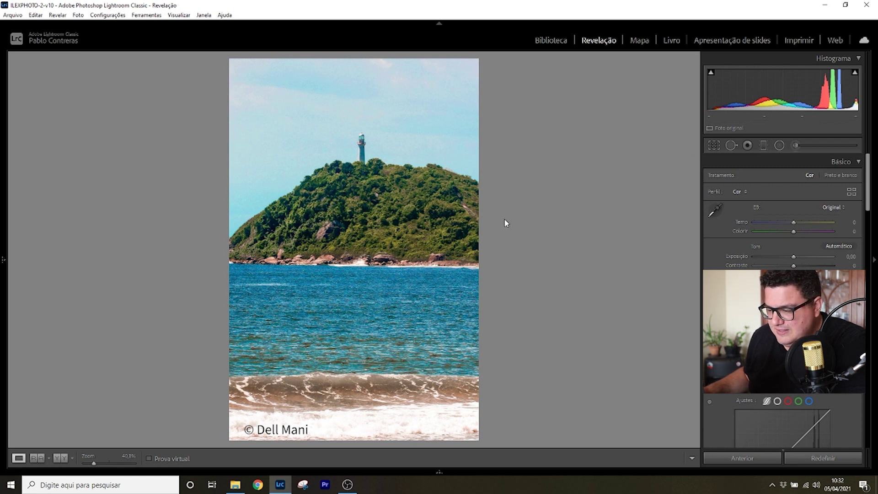
pyautogui.press('Right')
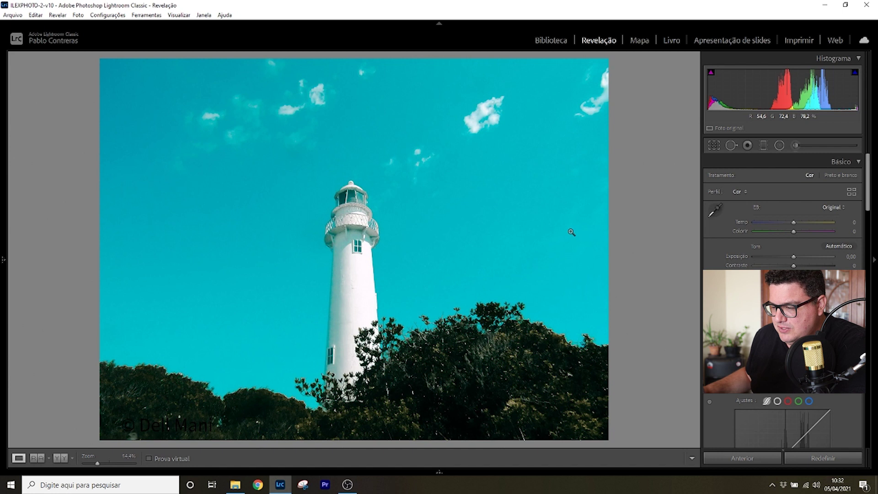
pyautogui.press('Right')
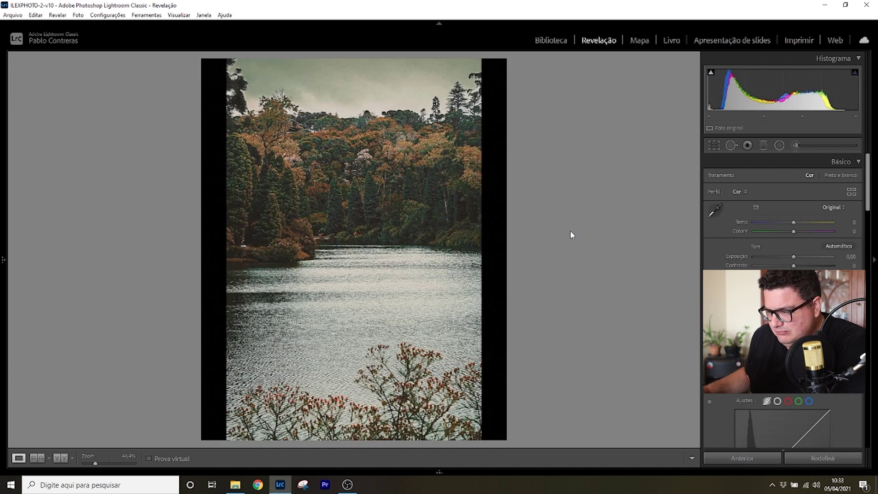
pyautogui.press('Right')
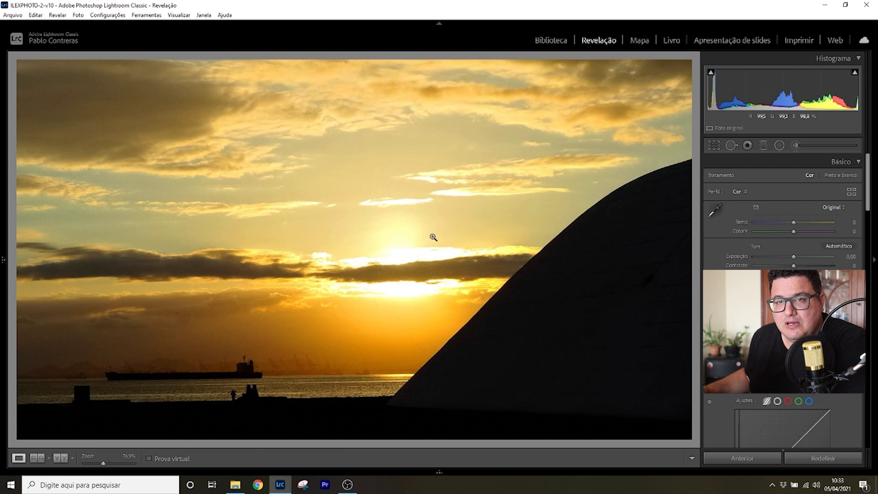
pyautogui.press('Right')
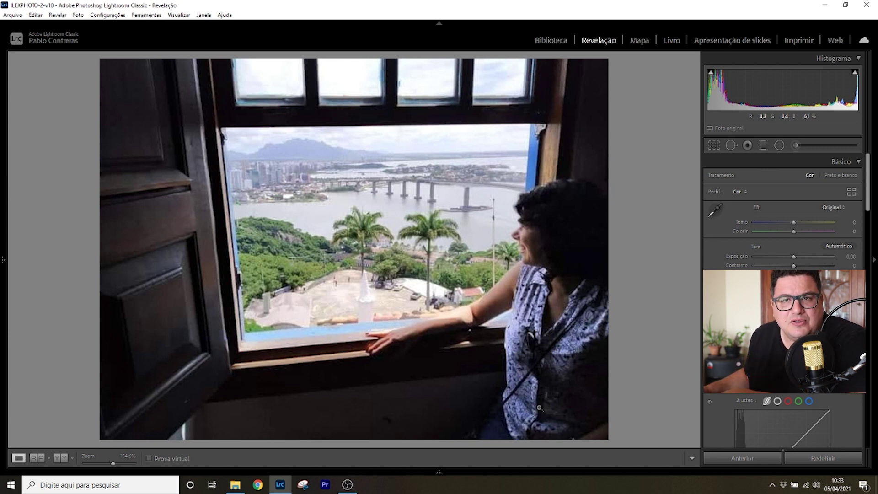
pyautogui.press('Right')
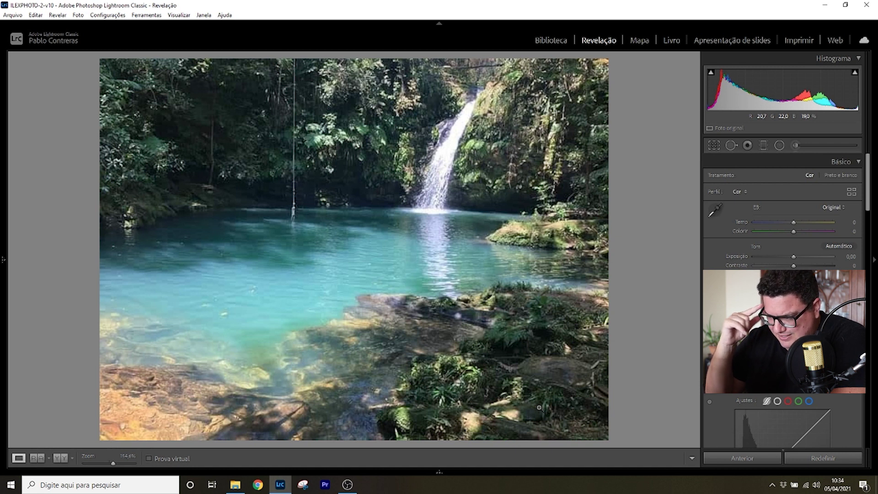
pyautogui.press('Right')
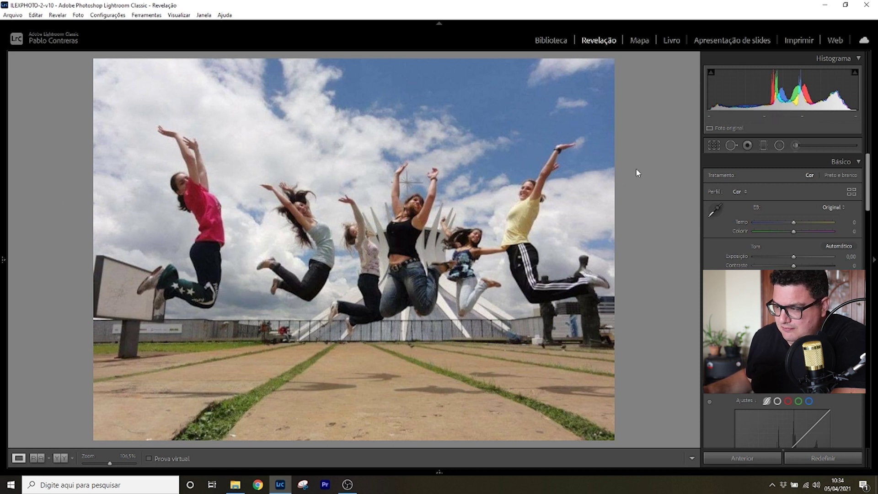
pyautogui.press('Right')
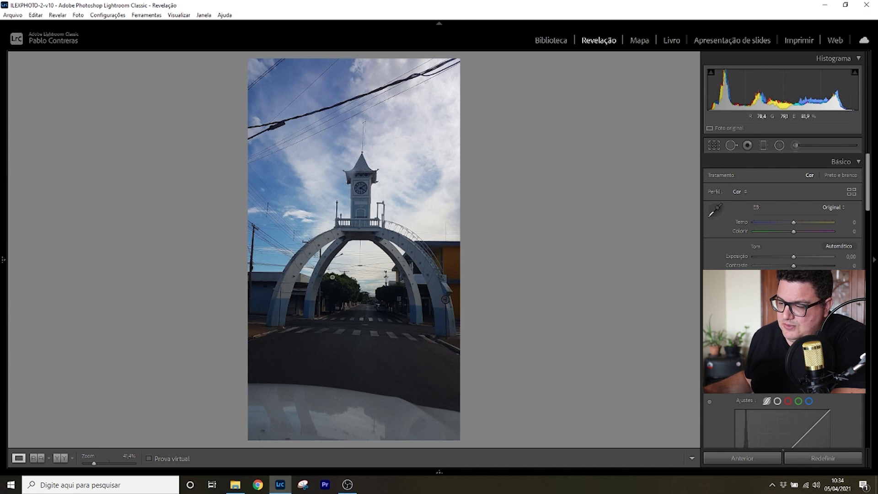
pyautogui.click(369, 190)
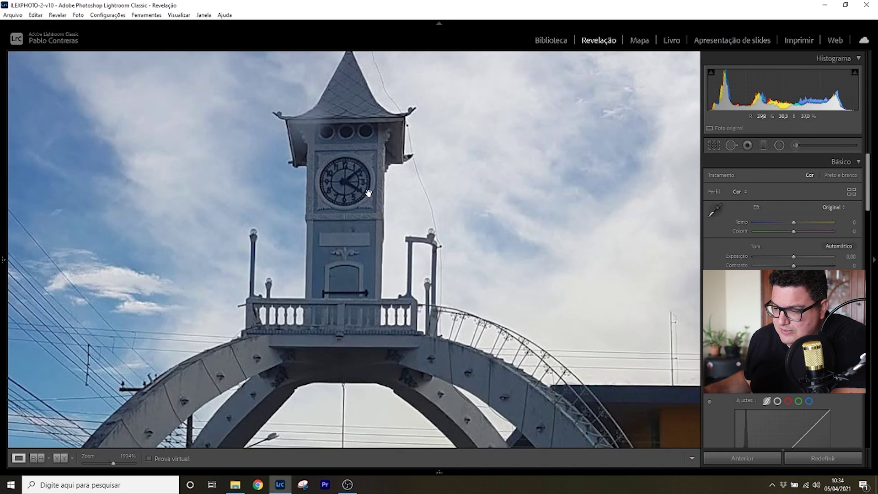
# - Finish examining the clock tower arch, and review the black-and-white avenue, mountain ruins and sea rocks photos
pyautogui.click(416, 192)
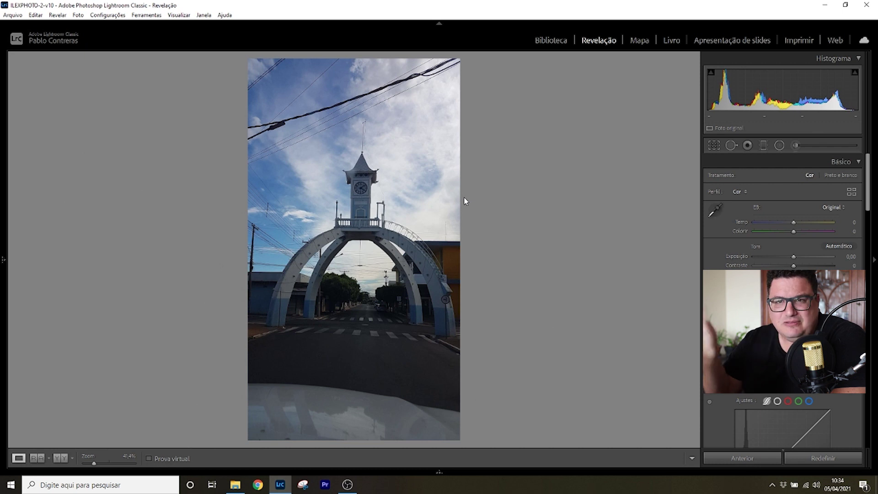
pyautogui.press('Right')
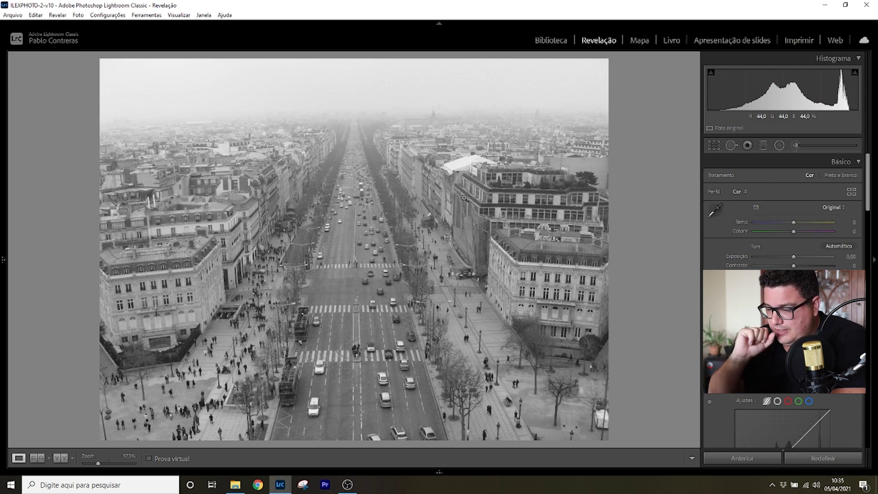
pyautogui.press('Right')
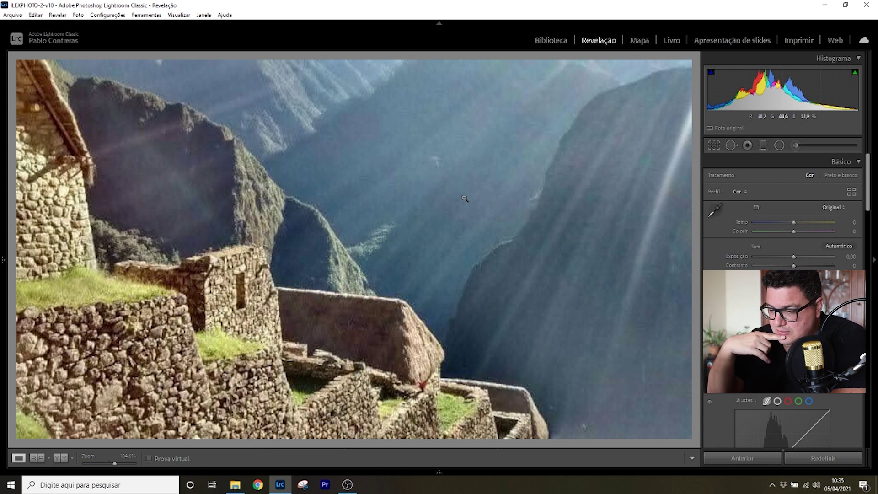
pyautogui.press('Right')
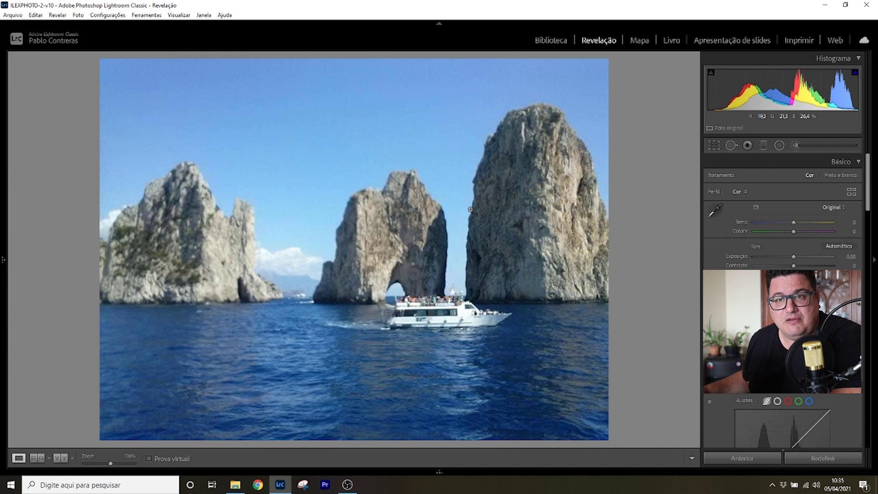
# - Crop the hillside bay photo tighter around the seated person and the bay, trimming the bright upper sky, far side of town and lower foreground
pyautogui.press('Right')
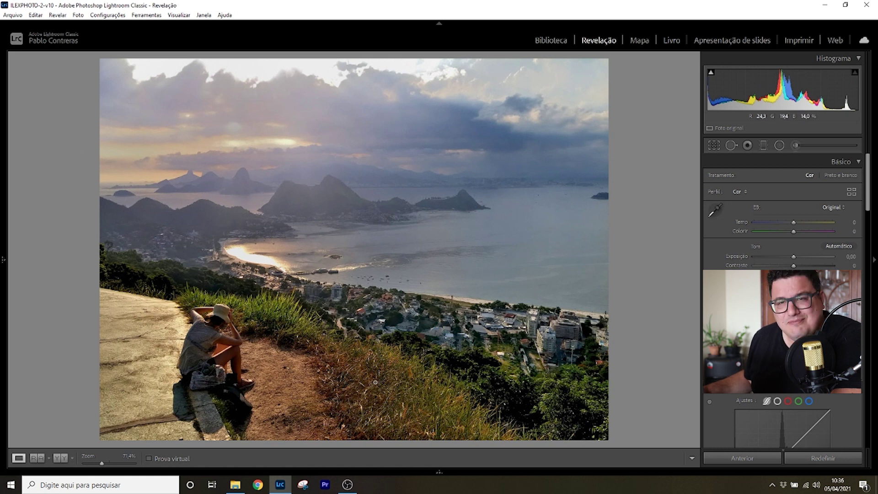
pyautogui.click(714, 145)
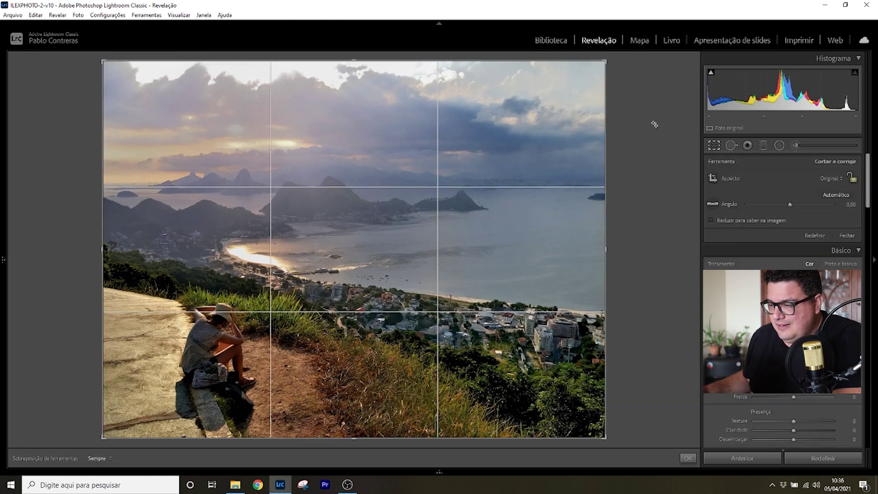
pyautogui.moveTo(605, 60); pyautogui.dragTo(544, 107)
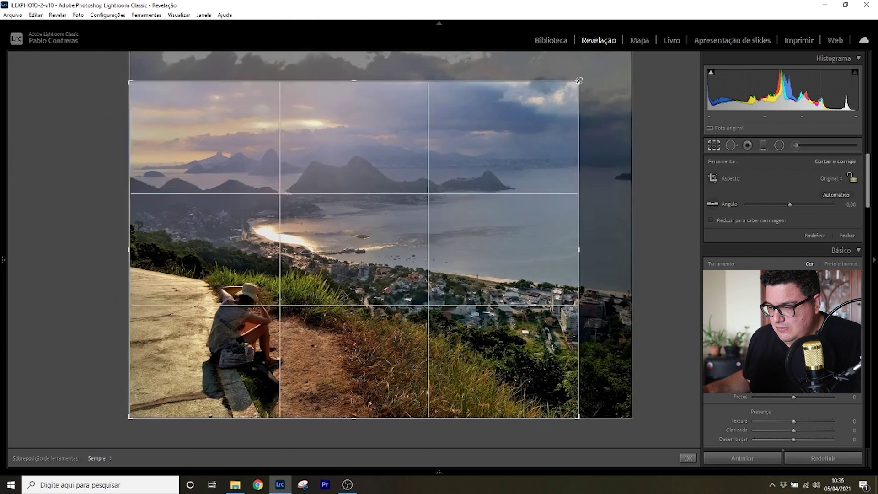
pyautogui.moveTo(539, 139); pyautogui.dragTo(545, 157)
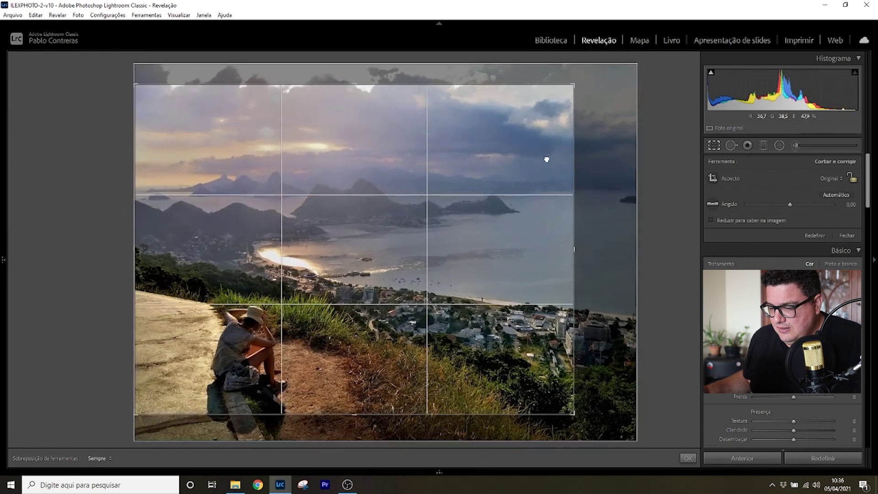
pyautogui.moveTo(568, 409); pyautogui.dragTo(510, 366)
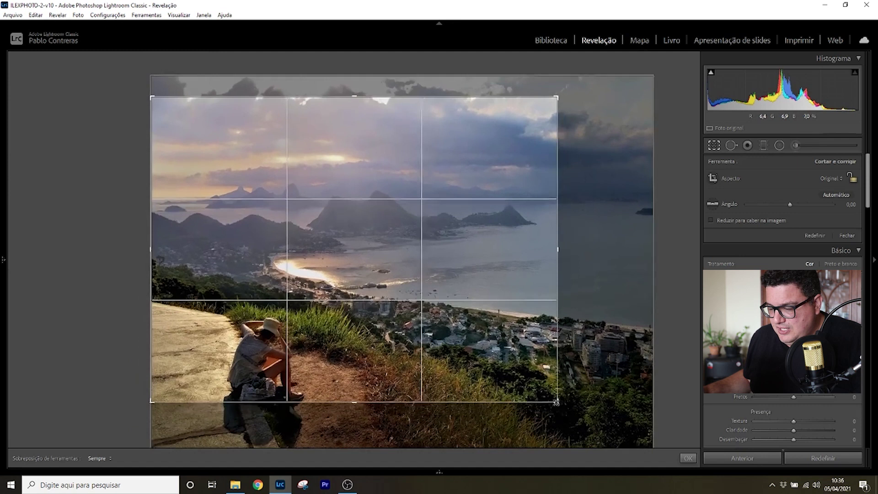
pyautogui.moveTo(564, 257)
pyautogui.mouseDown()
pyautogui.moveTo(574, 253)
pyautogui.moveTo(566, 258)
pyautogui.mouseUp()
pyautogui.moveTo(482, 251); pyautogui.dragTo(456, 268)
pyautogui.press('Return')
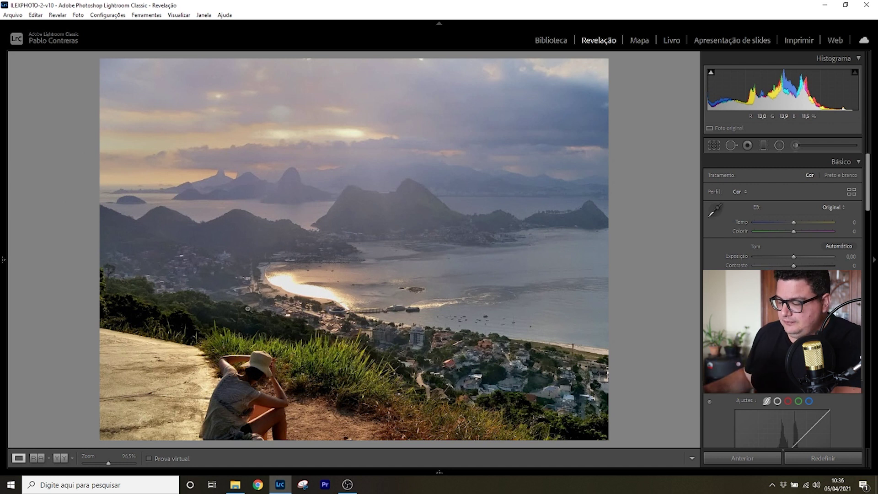
# - Try cropping the boat and the pier house out of the wooden pier photo, and undo that crop
pyautogui.press('Right')
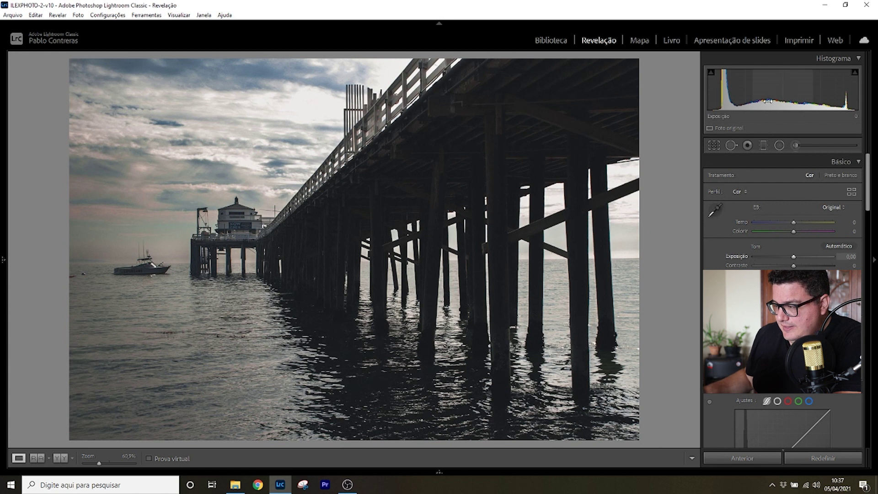
pyautogui.click(714, 145)
pyautogui.moveTo(72, 243); pyautogui.dragTo(176, 244)
pyautogui.press('Return')
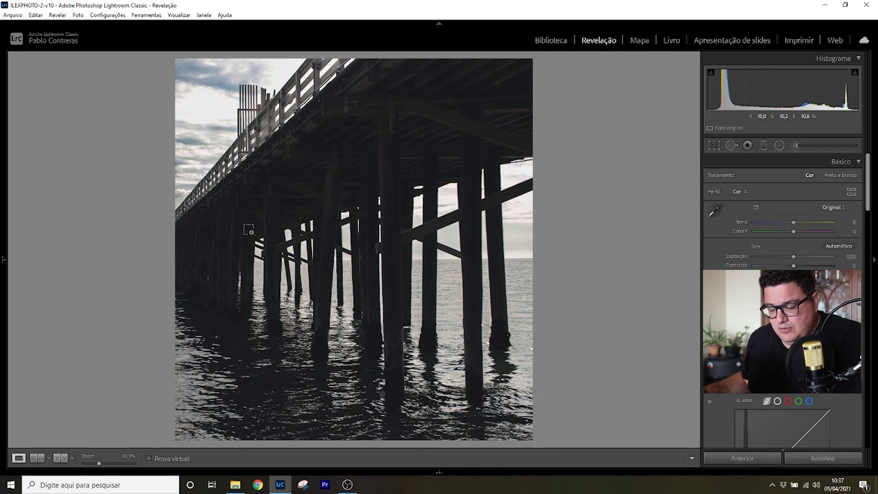
pyautogui.hotkey('ctrl', 'z')
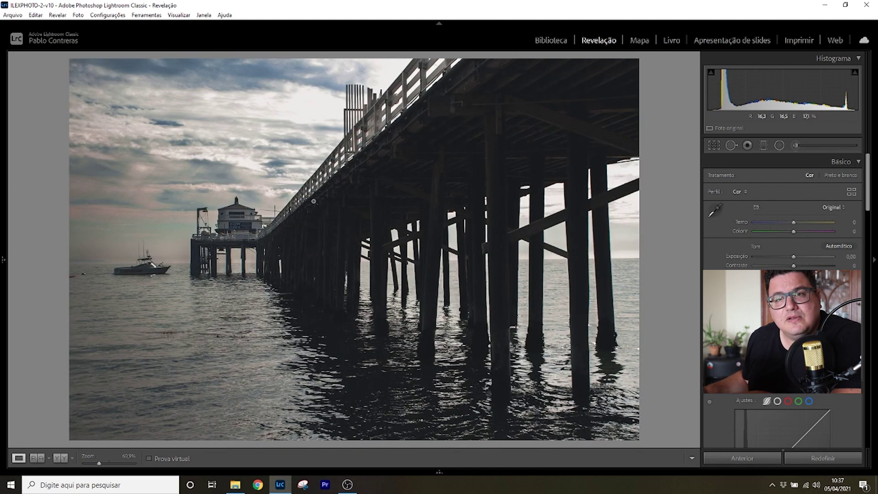
# - Review the ferry queue, bus stop, horse carriage, sunset airplane wing, cyclist, burger sign and push-up group photos
pyautogui.hotkey('ctrl', 'Right')
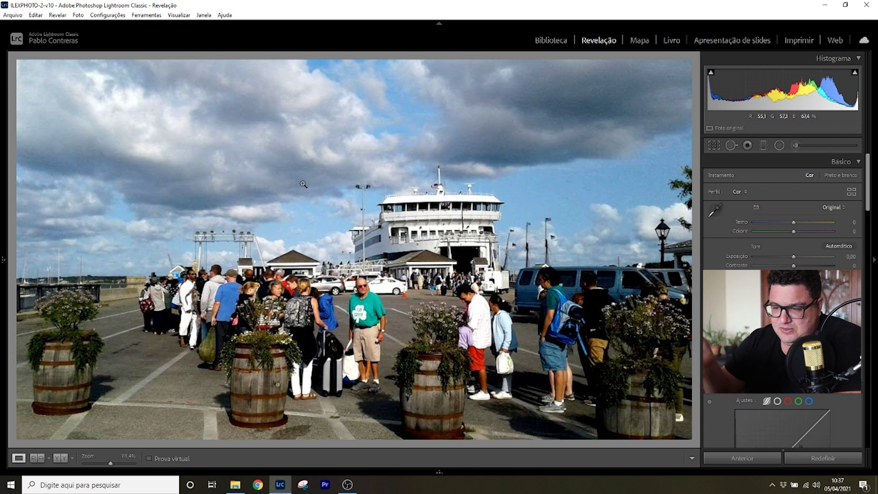
pyautogui.press('Right')
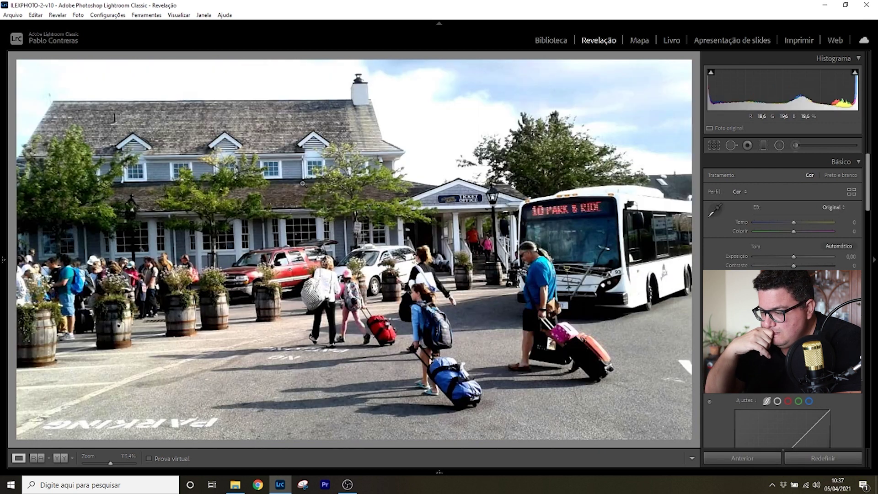
pyautogui.press('Right')
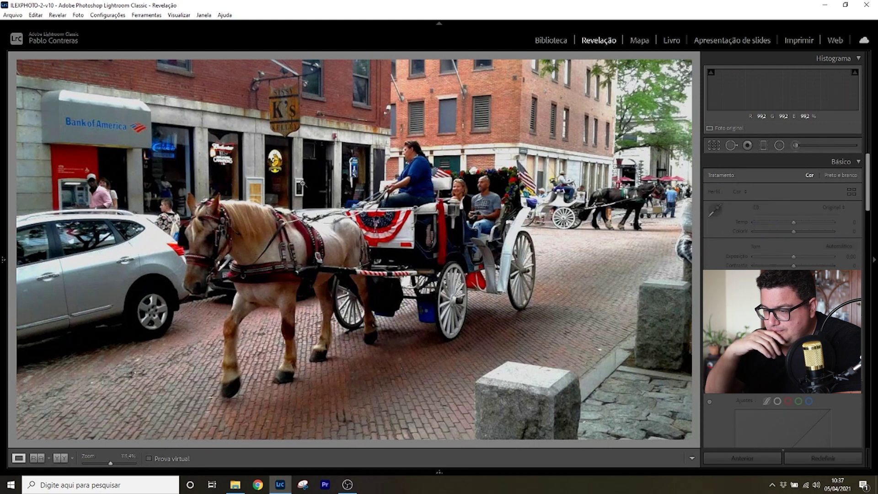
pyautogui.press('Right')
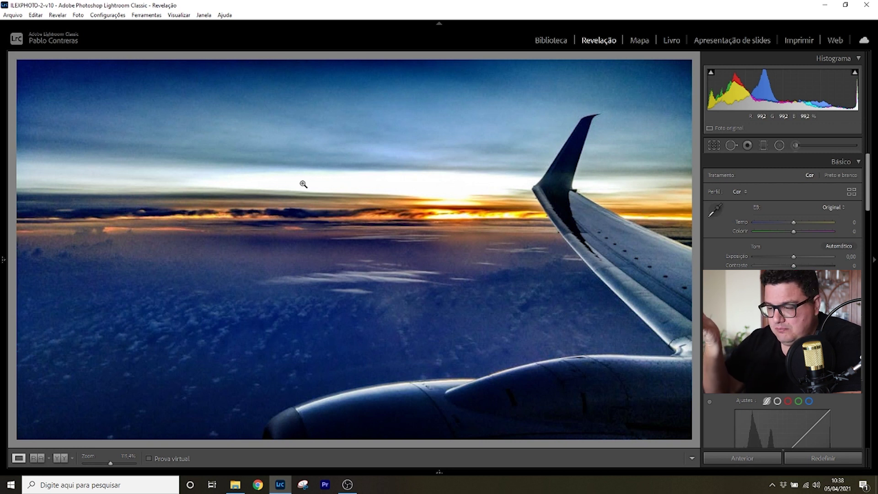
pyautogui.press('Right')
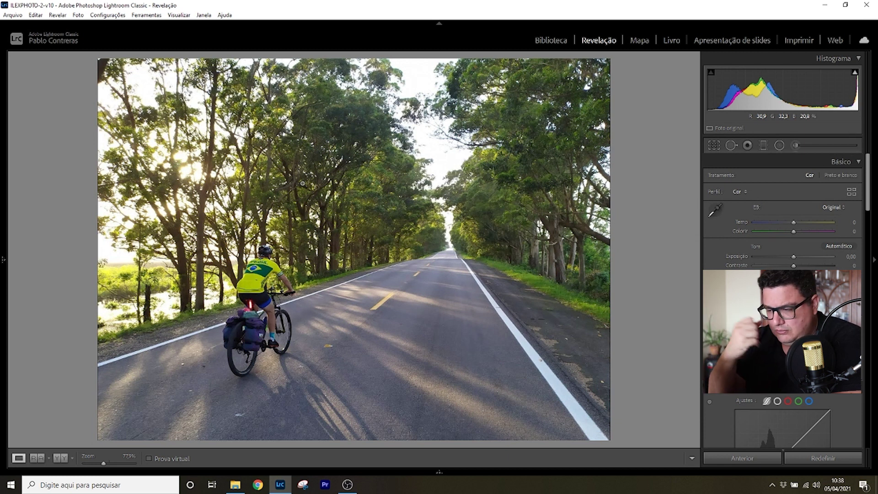
pyautogui.press('Right')
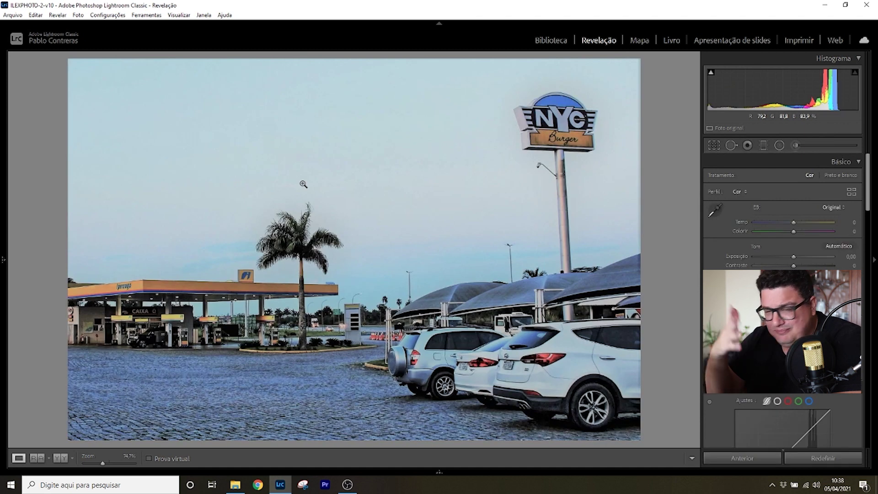
pyautogui.press('Right')
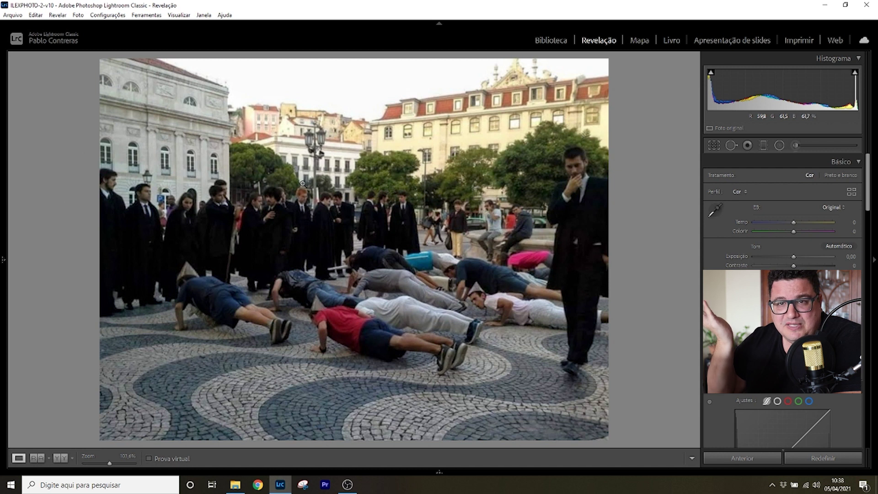
# - Crop the sunset beach photo to the sea and rocks, cutting off the houses and trimming the upper sky and lower sand
pyautogui.press('Right')
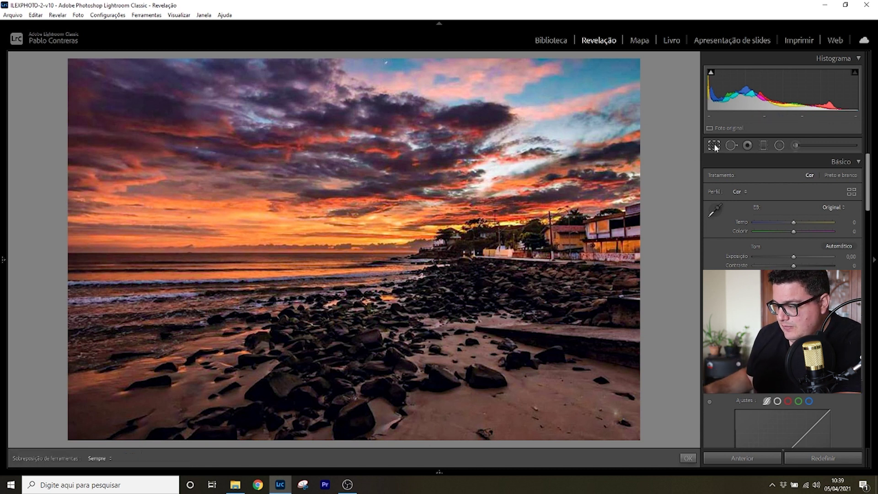
pyautogui.press('r')
pyautogui.moveTo(640, 60); pyautogui.dragTo(604, 70)
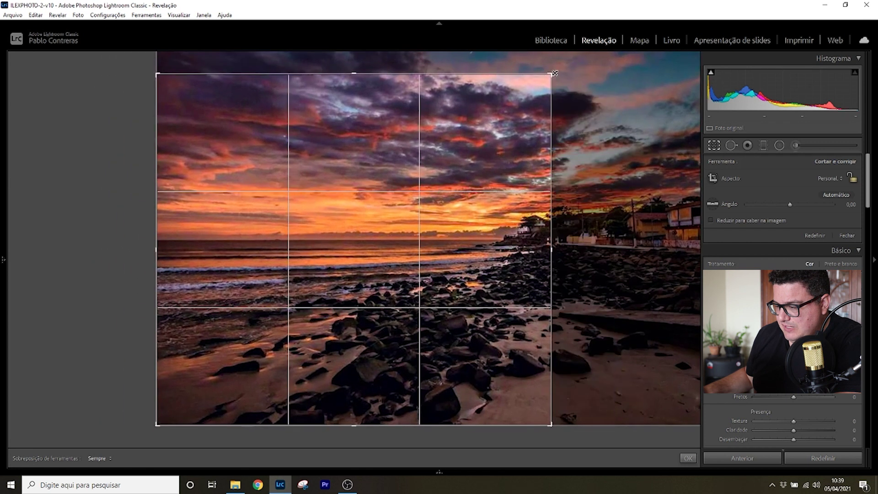
pyautogui.moveTo(198, 276); pyautogui.dragTo(190, 276)
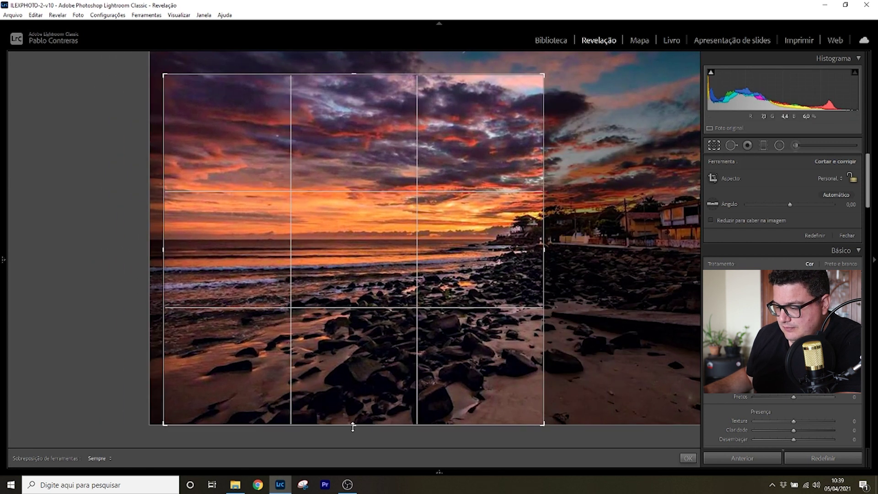
pyautogui.moveTo(354, 424); pyautogui.dragTo(354, 393)
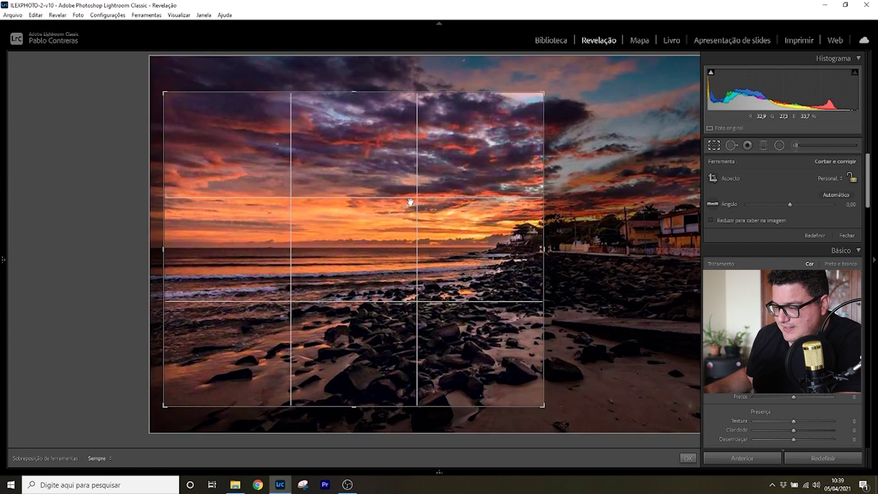
pyautogui.moveTo(372, 249); pyautogui.dragTo(386, 247)
pyautogui.press('Return')
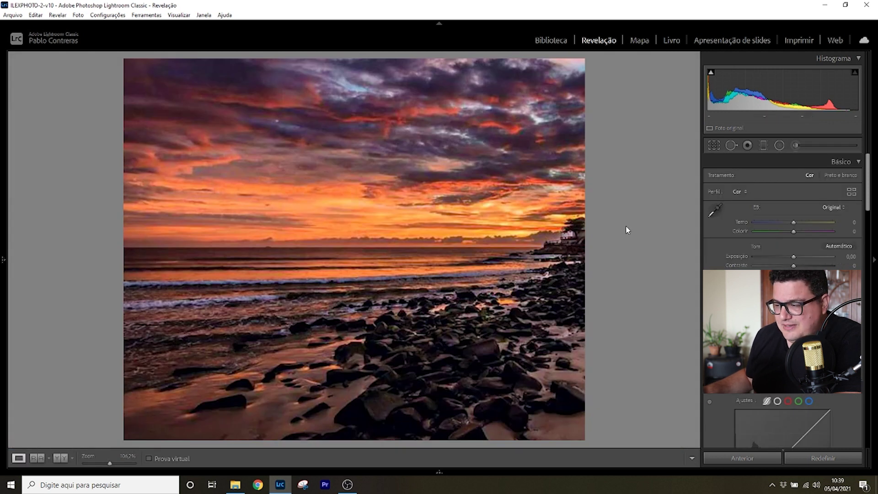
# - Review the starry night camp, airplane wing over the highway and coastal village photos
pyautogui.press('Right')
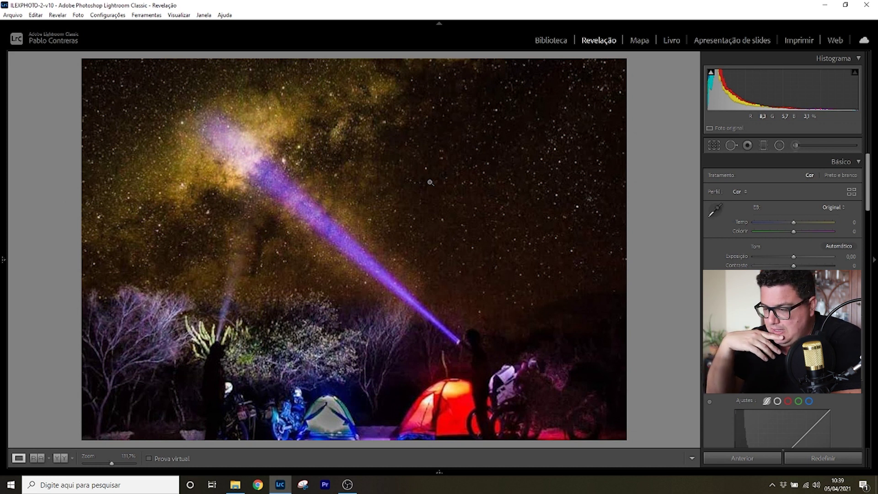
pyautogui.press('Right')
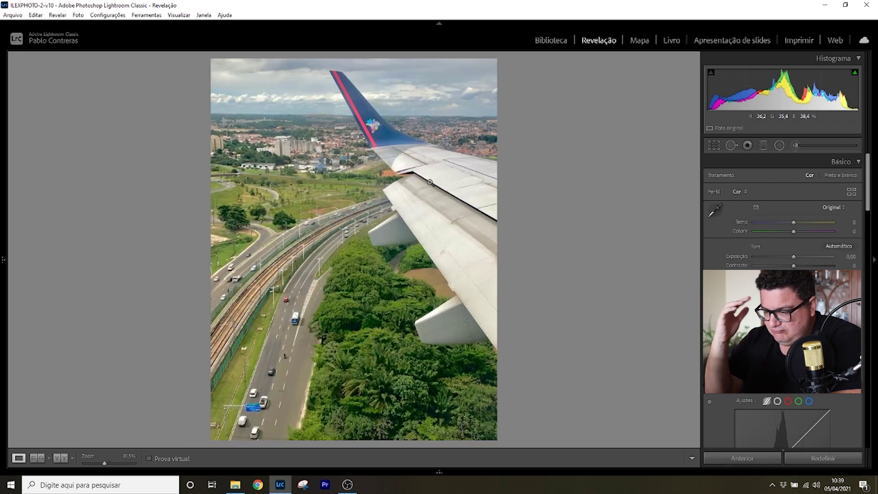
pyautogui.press('Right')
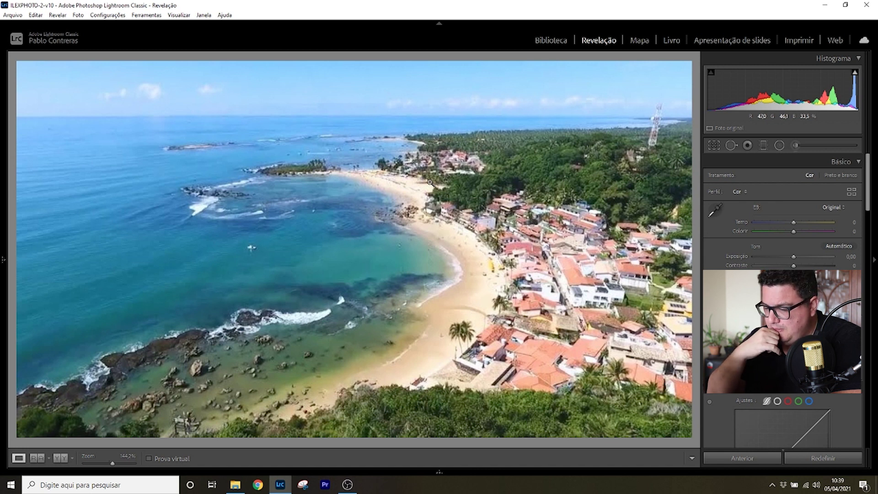
# - Crop the riverside boats photo to a panoramic format, removing most of the sandy foreground and part of the upper sky
pyautogui.press('Right')
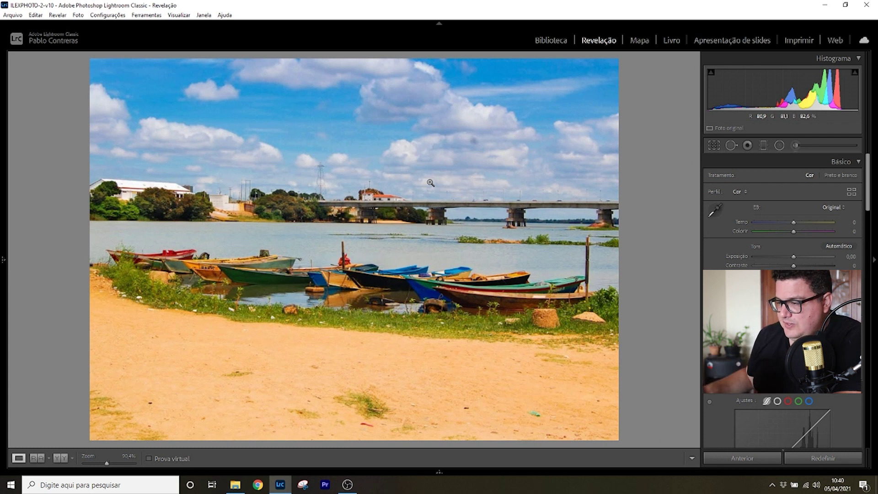
pyautogui.click(714, 145)
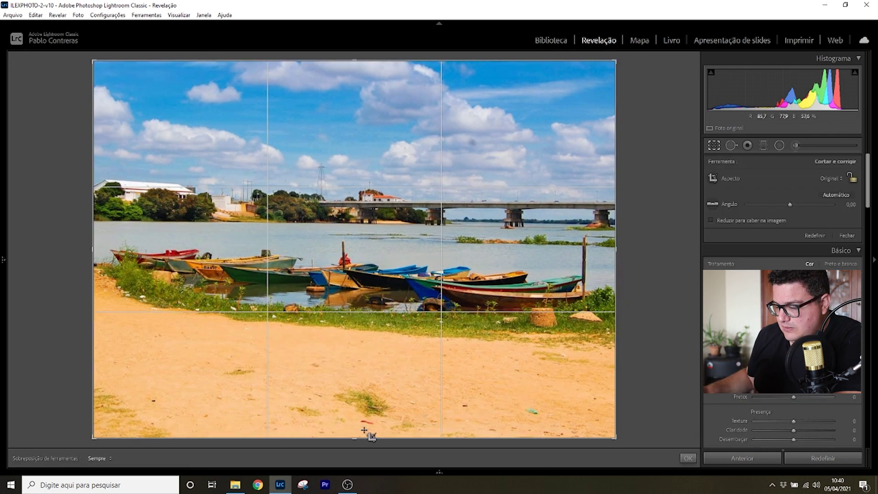
pyautogui.moveTo(367, 429); pyautogui.dragTo(355, 390)
pyautogui.moveTo(370, 330); pyautogui.dragTo(339, 202)
pyautogui.press('Return')
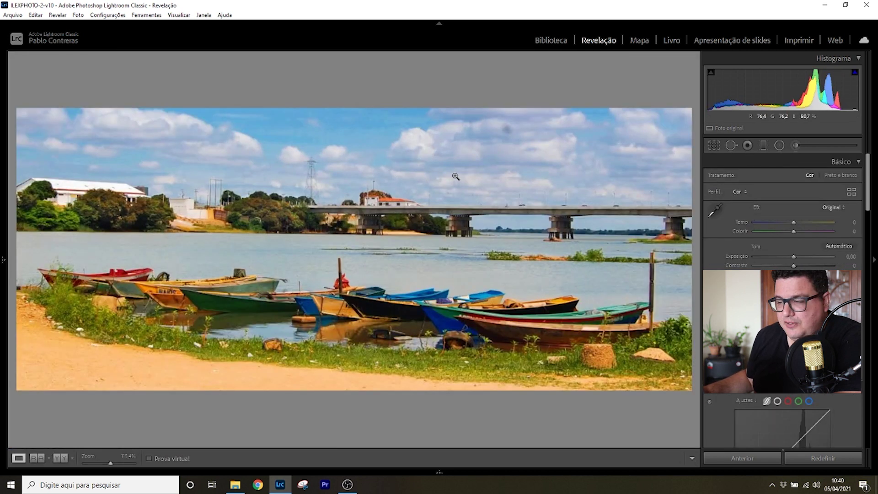
# - Show the coloured mountain valley photo and hide the module picker to enlarge the viewing area
pyautogui.press('Right')
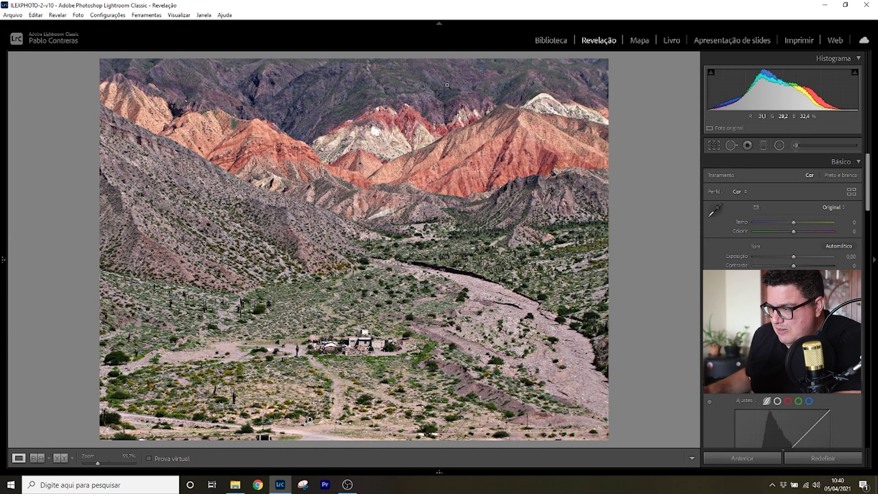
pyautogui.click(435, 25)
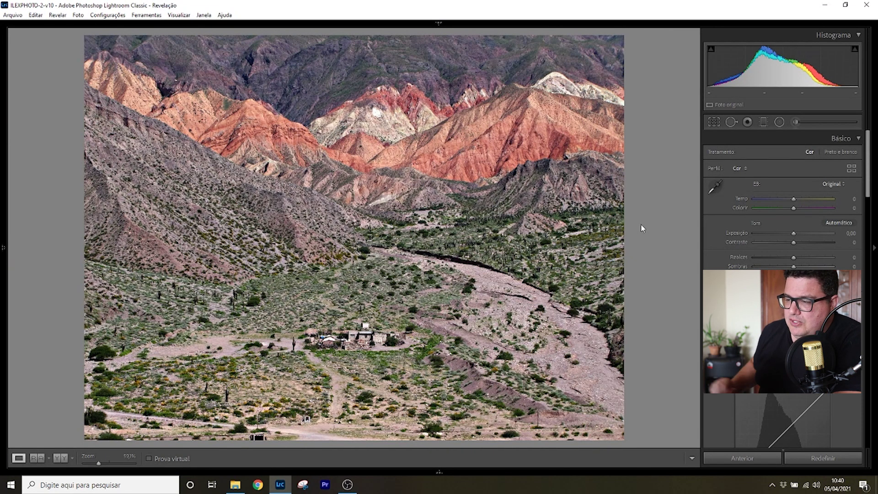
# - Crop the geyser steam photo, trimming the dark wet foreground and a narrow strip of the steam cloud along its right edge
pyautogui.press('Right')
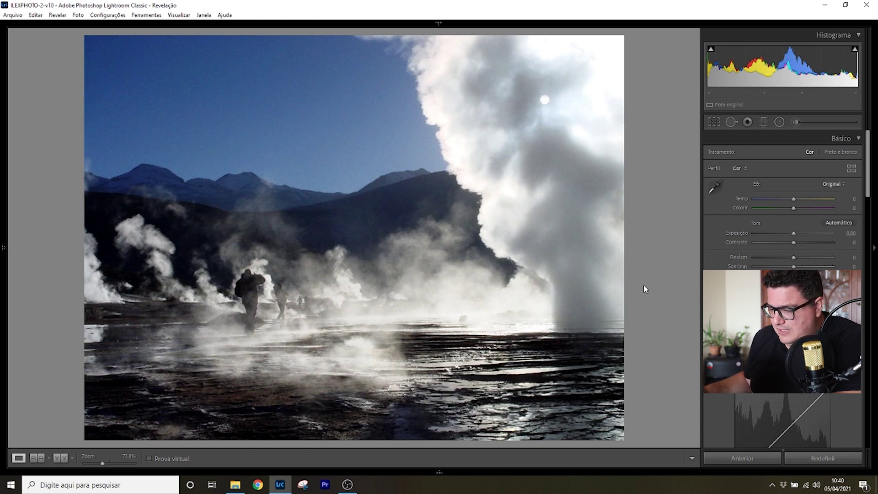
pyautogui.click(712, 123)
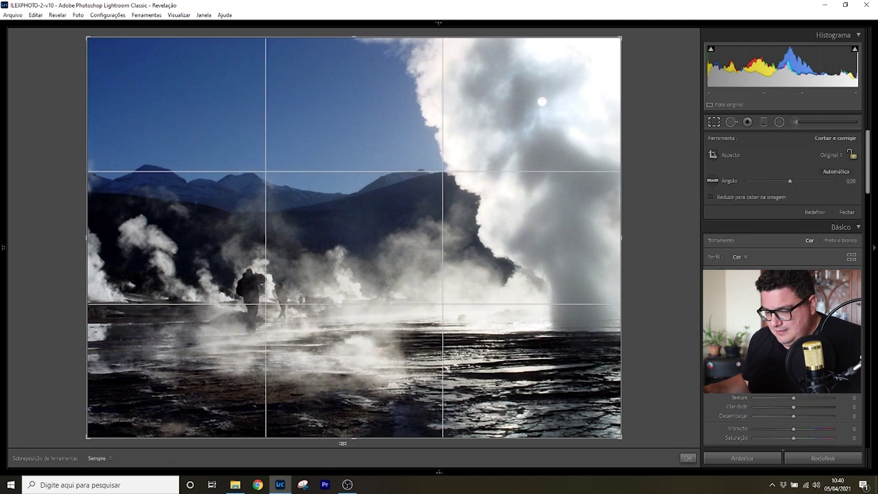
pyautogui.moveTo(354, 439); pyautogui.dragTo(354, 391)
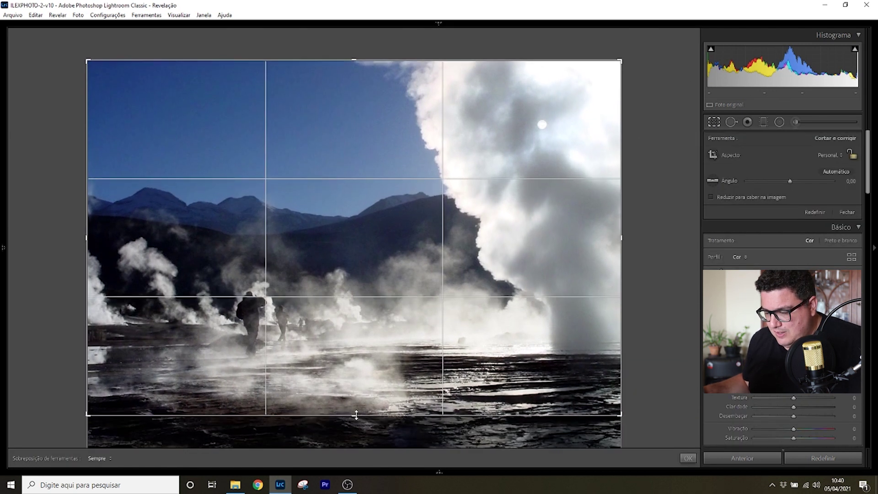
pyautogui.moveTo(615, 240); pyautogui.dragTo(602, 240)
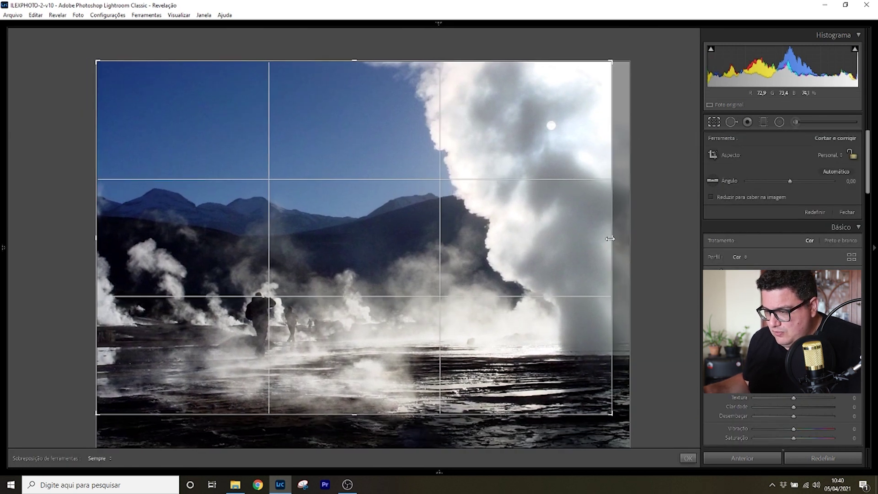
pyautogui.press('Return')
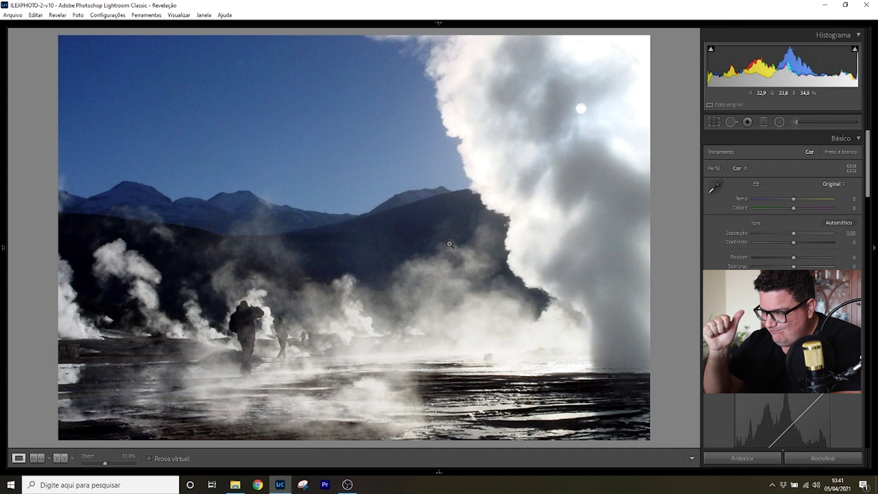
# - Bring the suspension bridge photo into the Develop module and apply the P & B Simples black-and-white preset
pyautogui.press('Right')
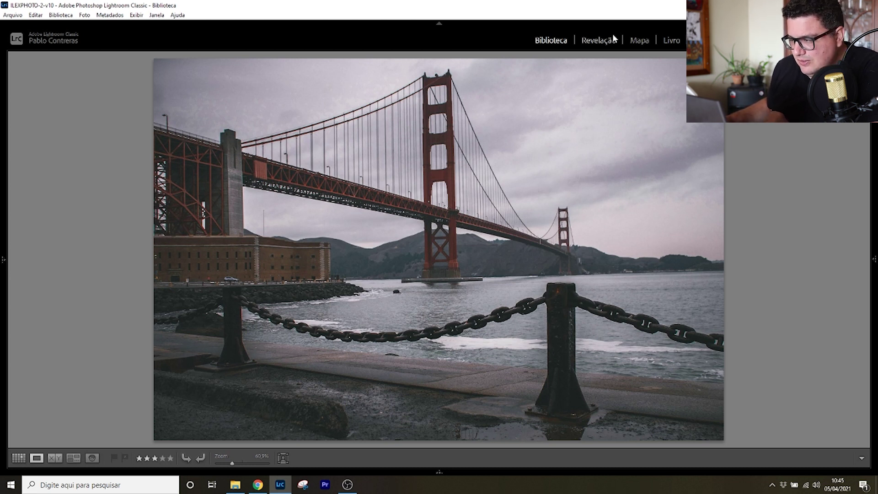
pyautogui.click(598, 40)
pyautogui.scroll(-5, 32, 316)
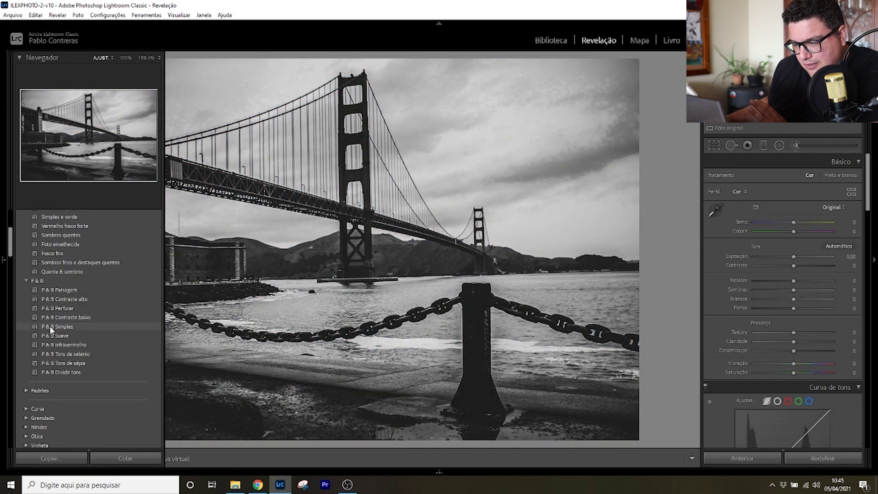
pyautogui.click(49, 326)
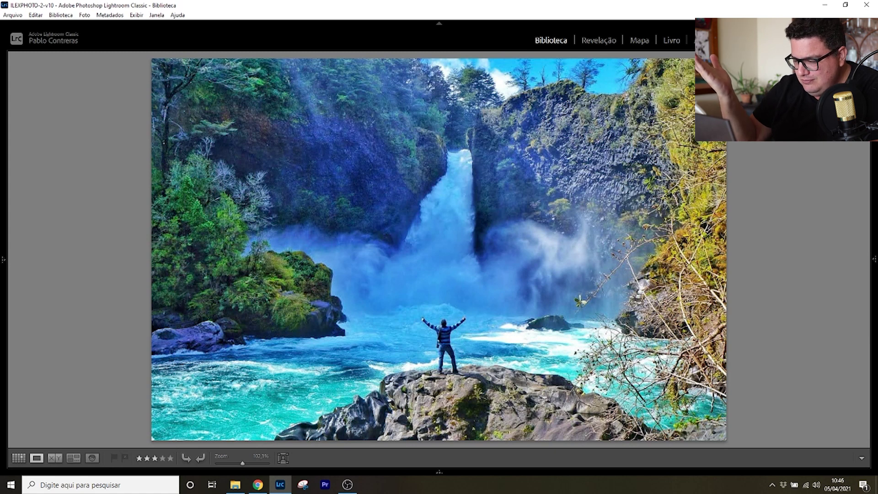
# - Open the waterfall photo in the Develop module and warm its white balance by setting the temperature to +30
pyautogui.click(598, 41)
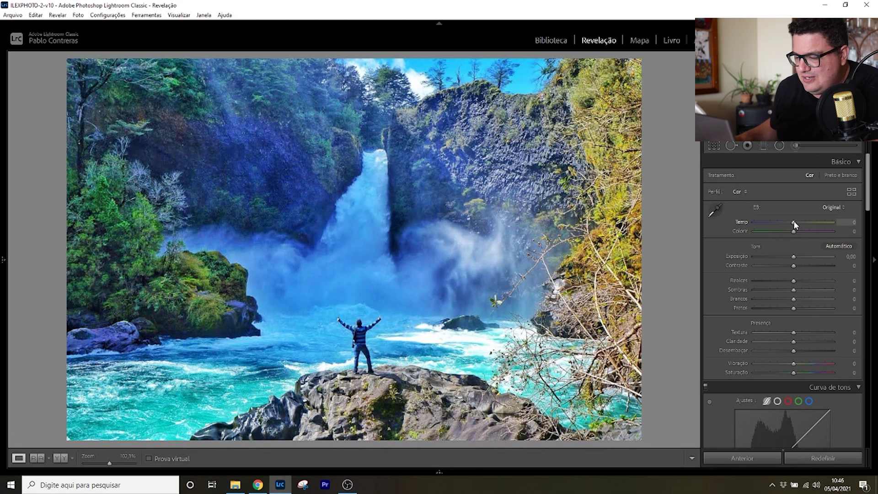
pyautogui.moveTo(800, 221); pyautogui.dragTo(804, 223)
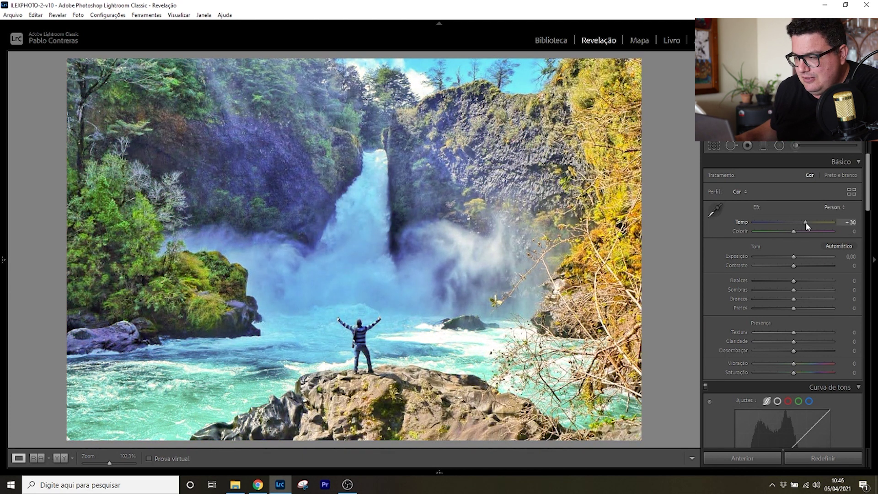